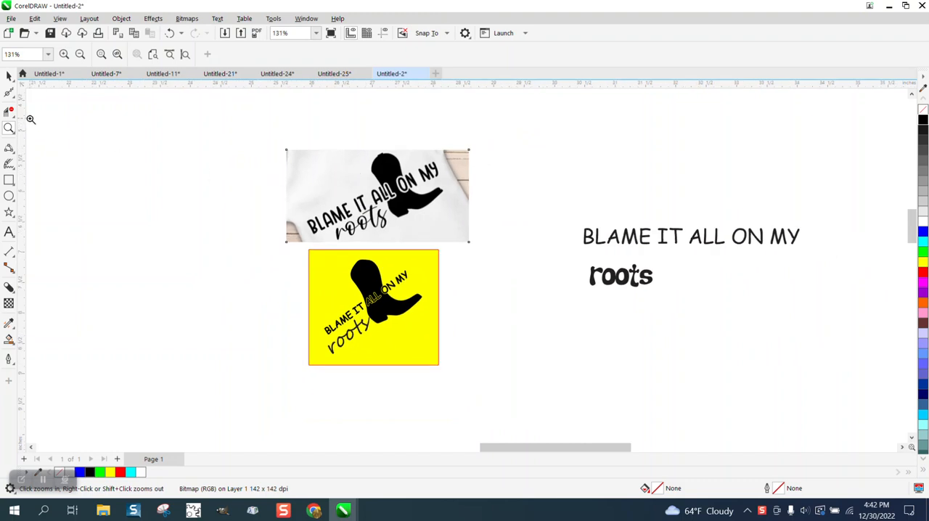
Move the boot photo up slightly and place the two loose text lines beside the yellow design
click(9, 76)
drag(387, 183, 383, 149)
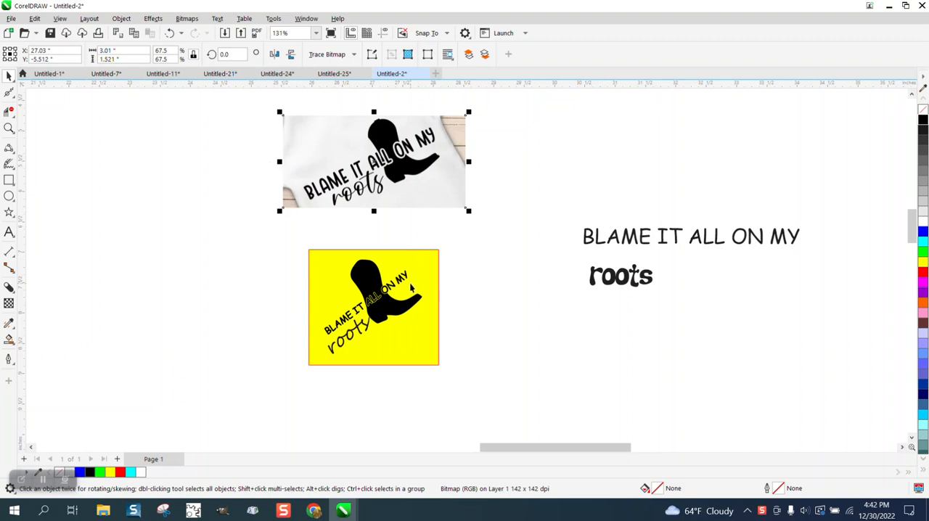
drag(561, 203, 869, 344)
drag(693, 255, 568, 292)
Convert the boot photo to vectors with an Outline Trace and shift the traced result 4 inches right of the photo
click(419, 167)
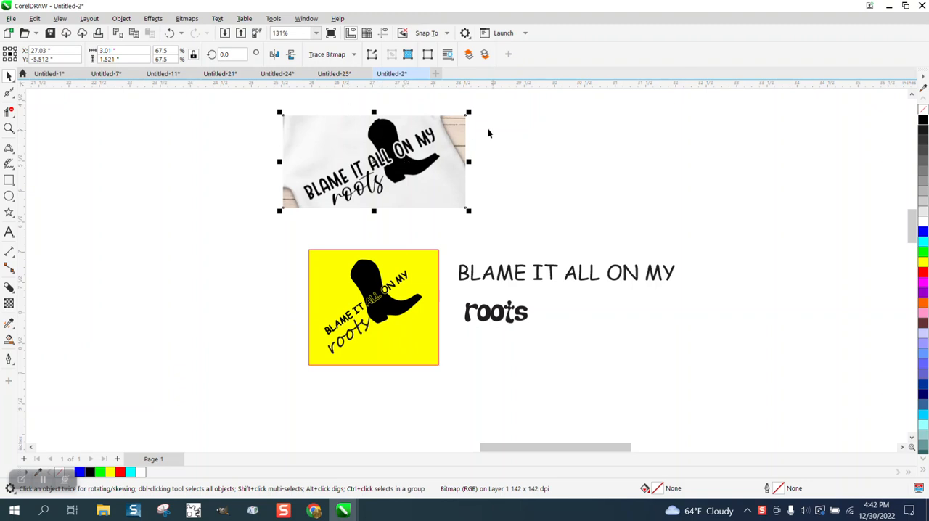
click(354, 57)
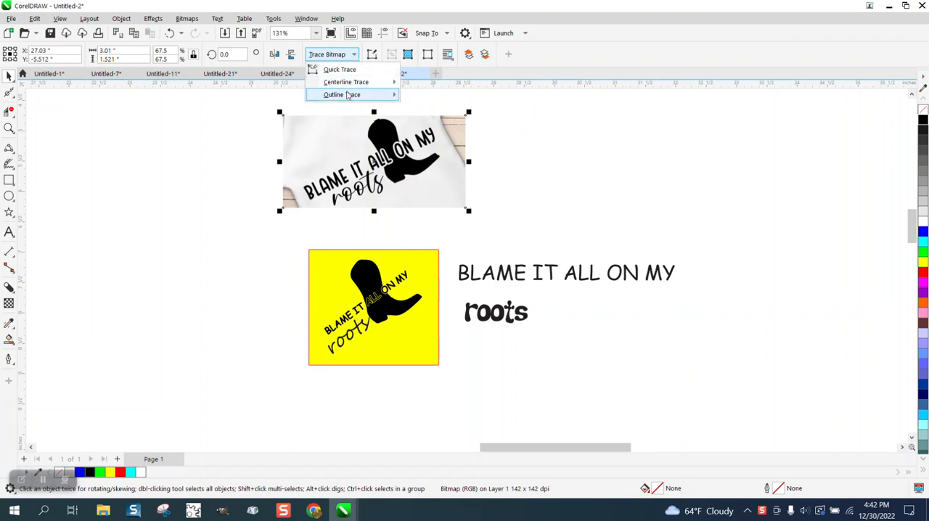
mouse_move(349, 96)
click(426, 135)
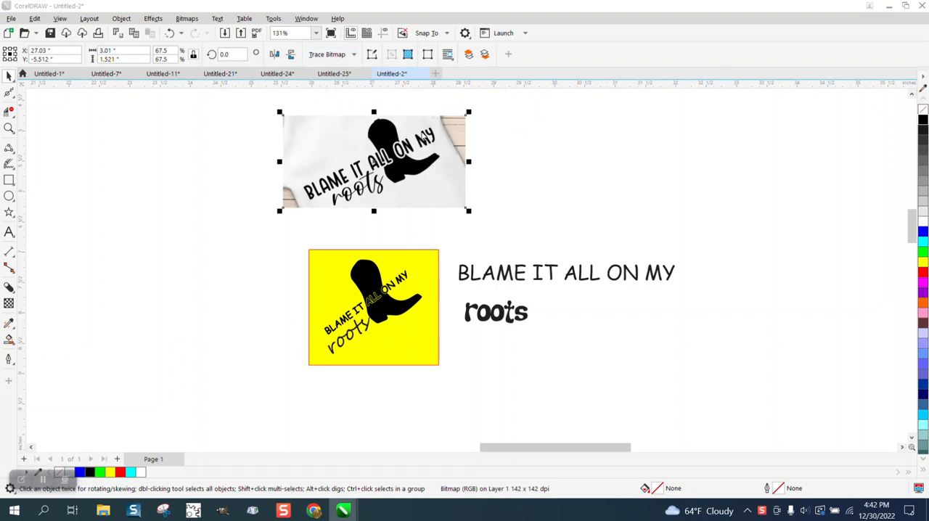
click(666, 419)
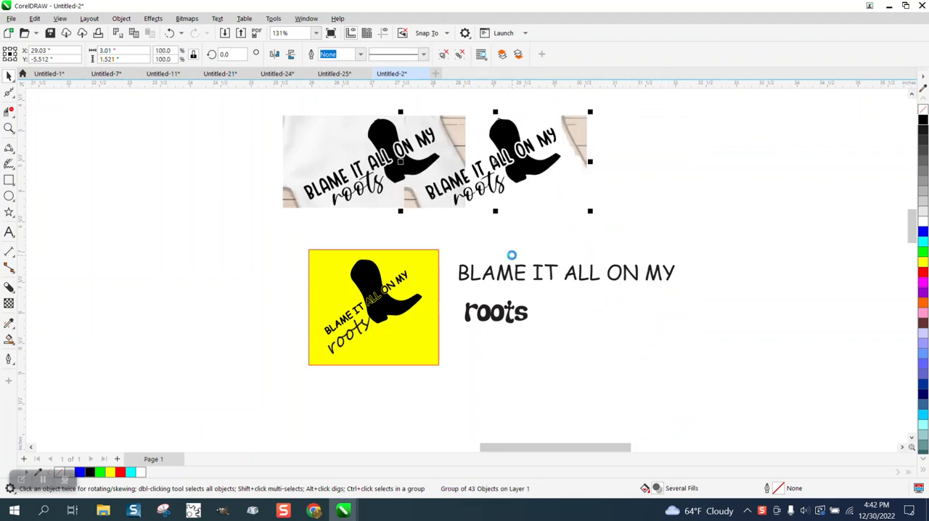
Ungroup the traced design into separate objects
click(121, 18)
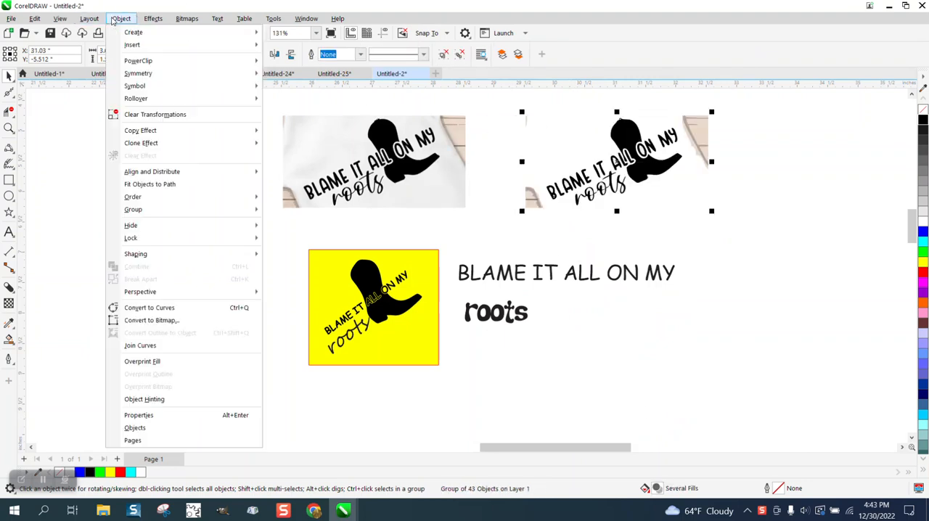
mouse_move(154, 18)
mouse_move(122, 19)
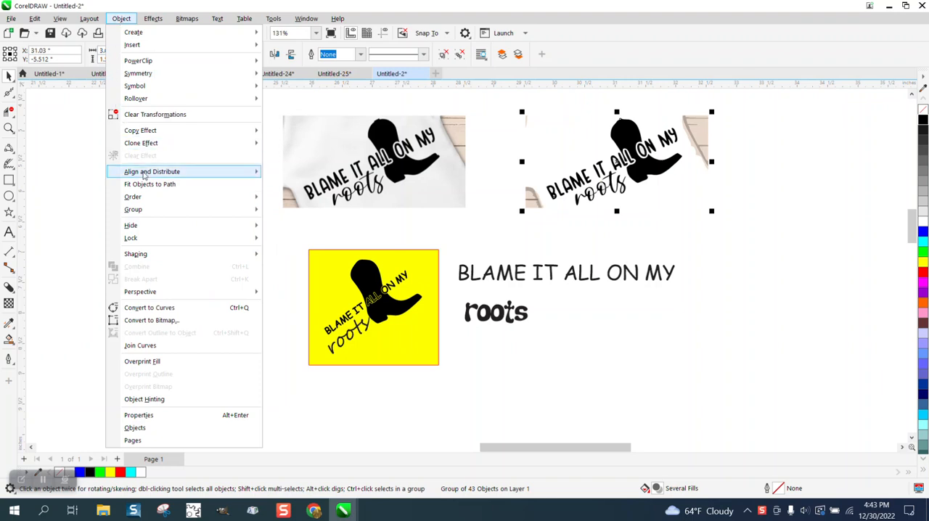
mouse_move(227, 215)
click(296, 224)
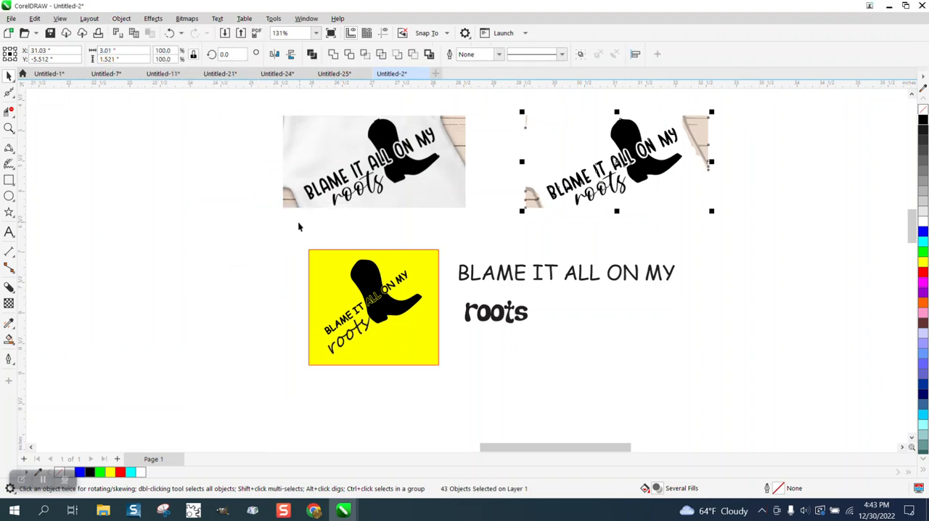
Delete the leftover wood background fragments on both sides of the traced design
click(534, 206)
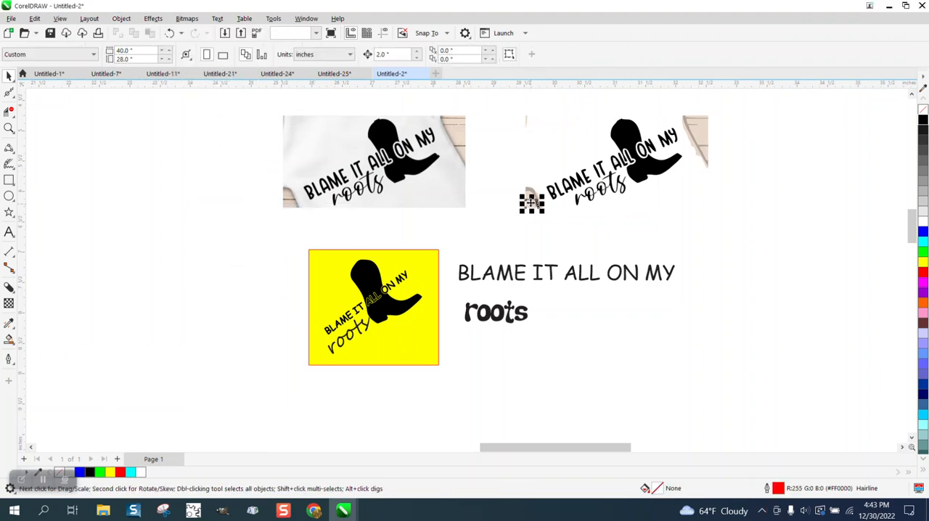
drag(509, 175, 548, 215)
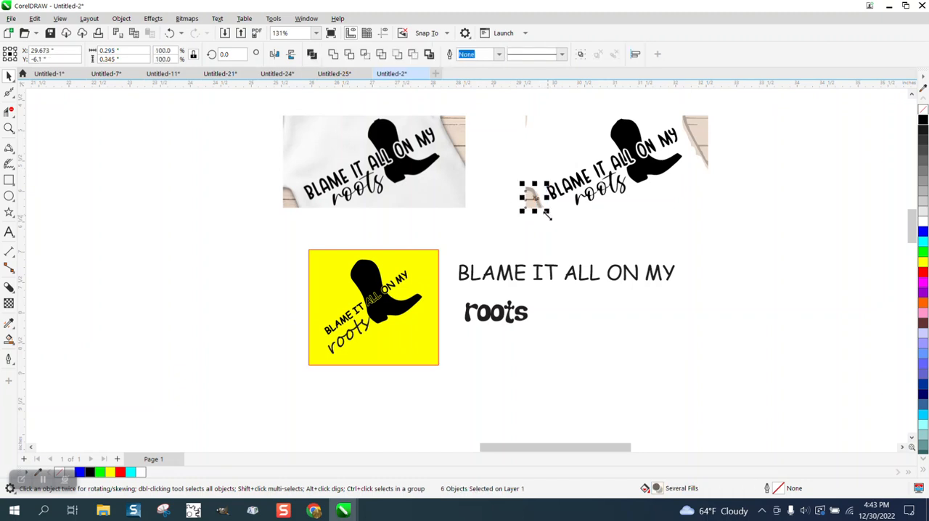
key(XF86Calculator)
click(768, 141)
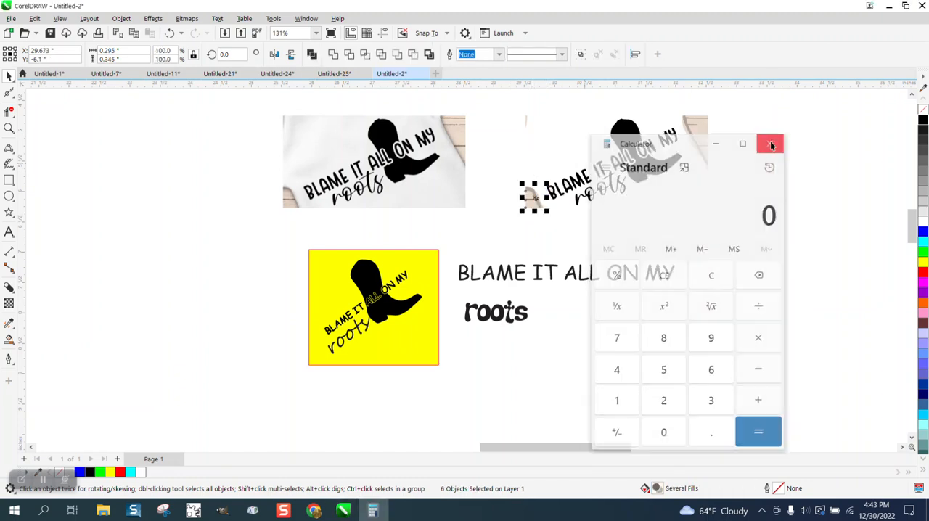
key(Delete)
drag(524, 109, 549, 142)
key(Delete)
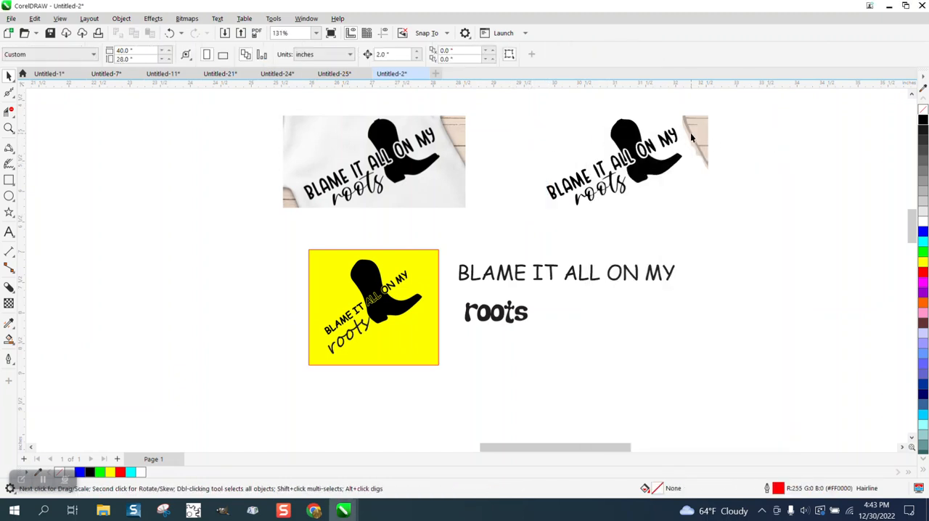
click(692, 133)
key(Delete)
key(Delete)
Move the traced boot 2 inches right, clear of the lettering
click(669, 168)
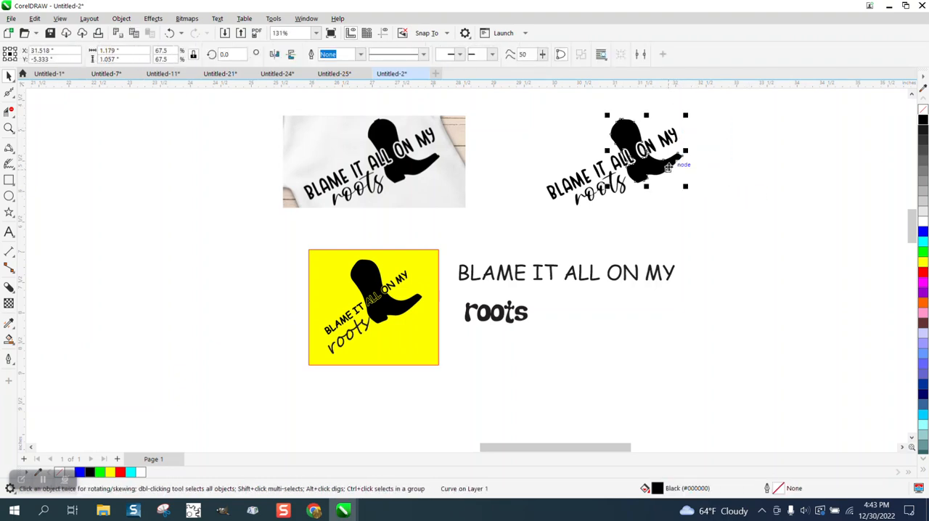
drag(669, 168, 771, 164)
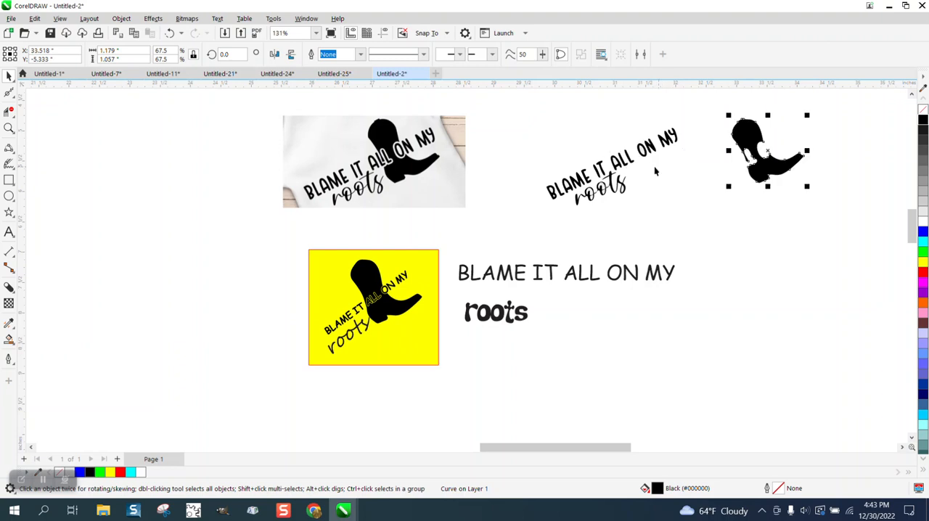
scroll(771, 164, down, 1)
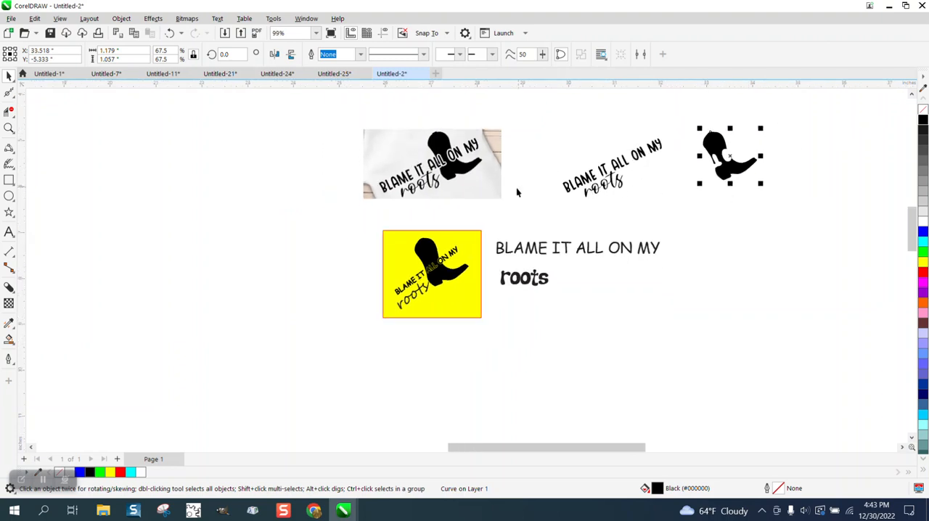
Examine the traced lettering up close, including the interiors of the letters and the word "roots"
click(9, 128)
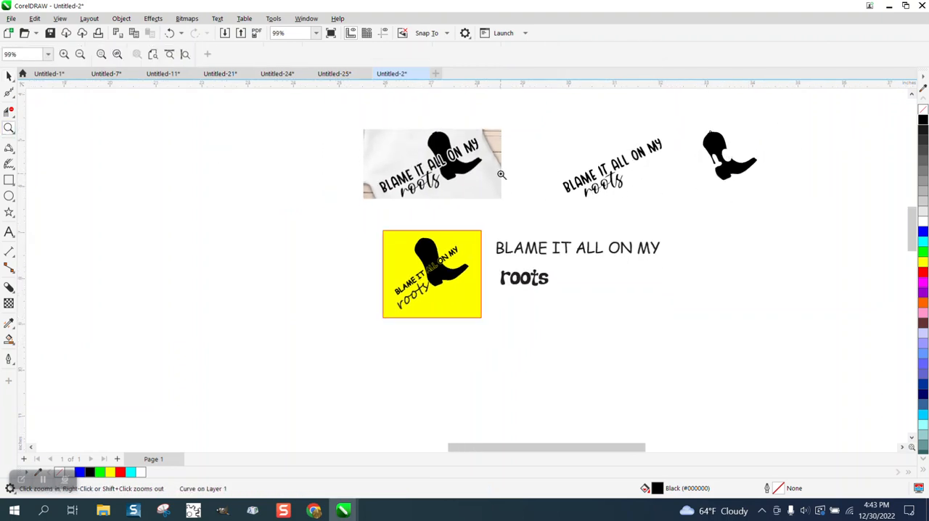
drag(590, 159, 652, 189)
scroll(408, 181, down, 3)
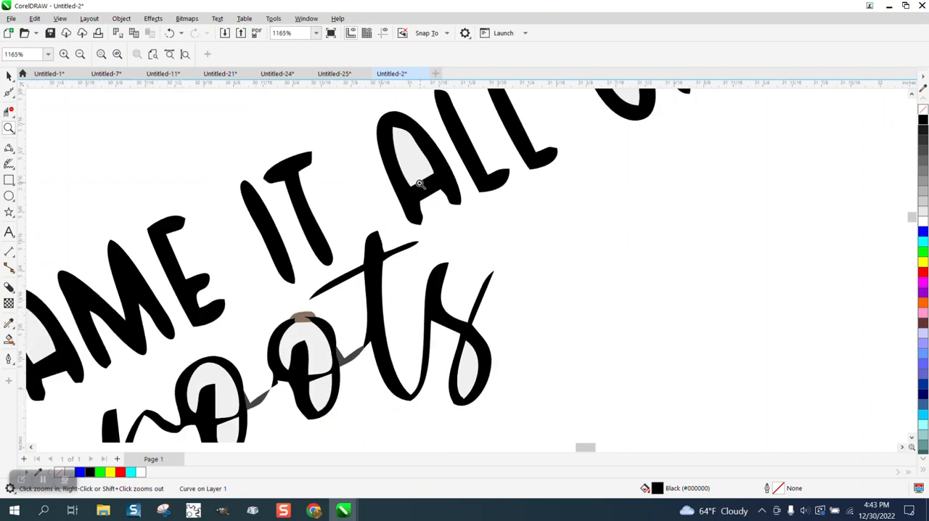
scroll(267, 234, down, 2)
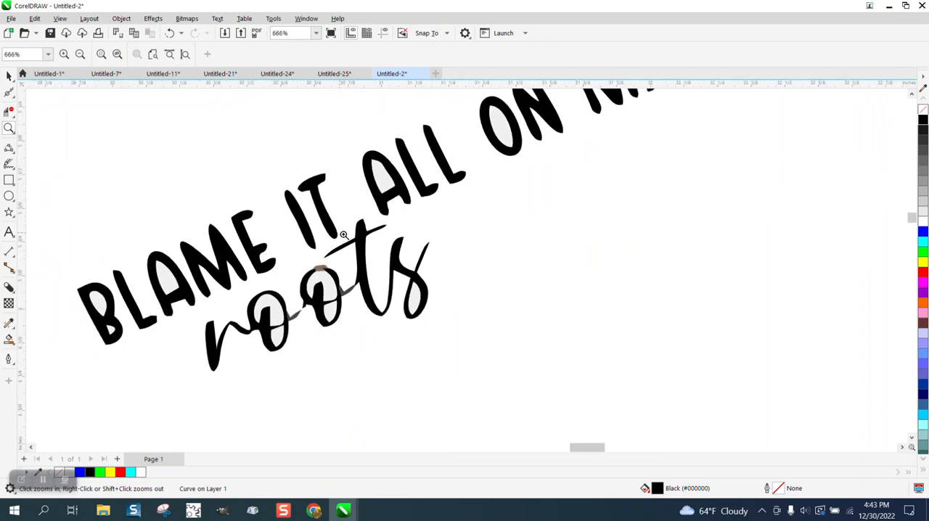
drag(441, 116, 560, 186)
scroll(365, 218, down, 10)
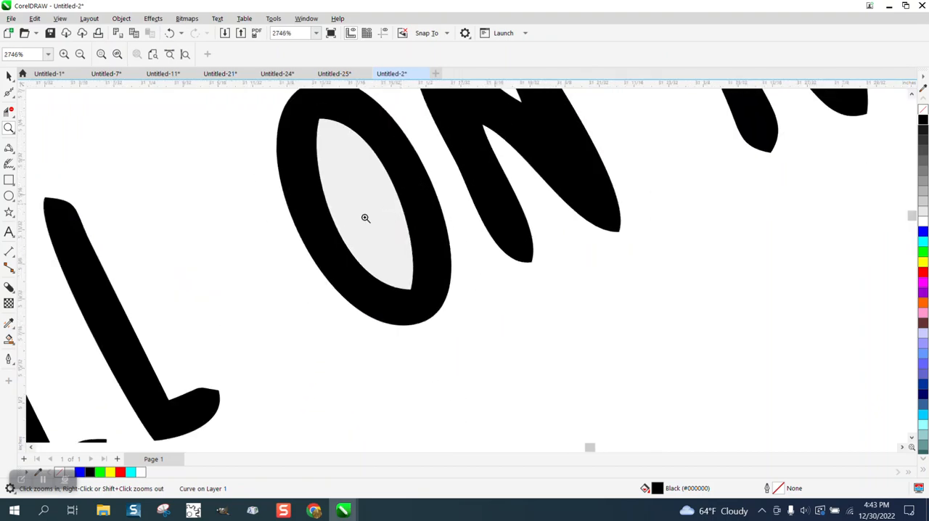
scroll(556, 241, down, 2)
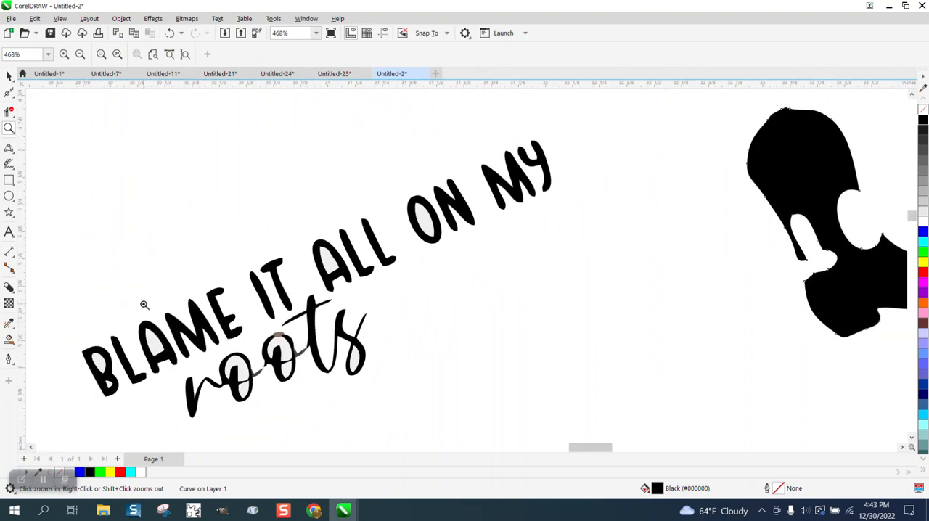
Delete the light grey shapes inside the A and both openings of the B in "BLAME"
drag(146, 382, 255, 395)
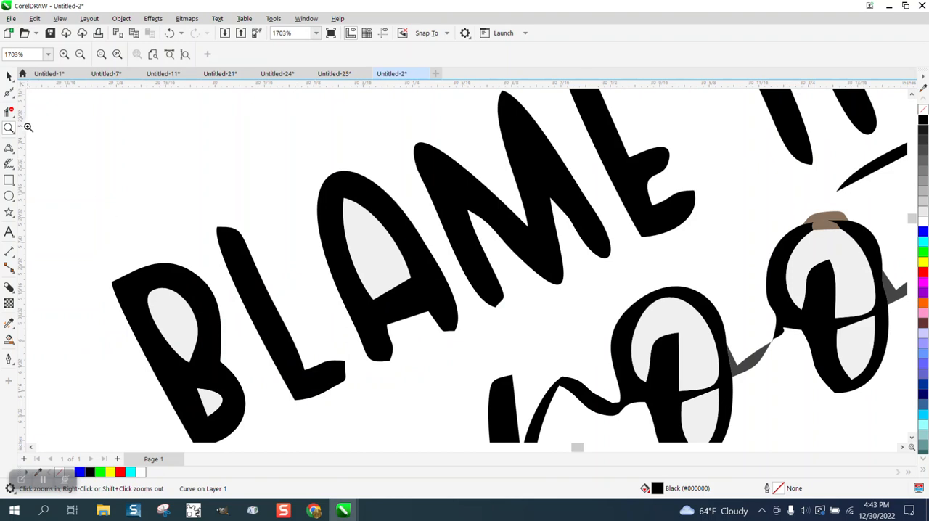
click(8, 76)
click(382, 245)
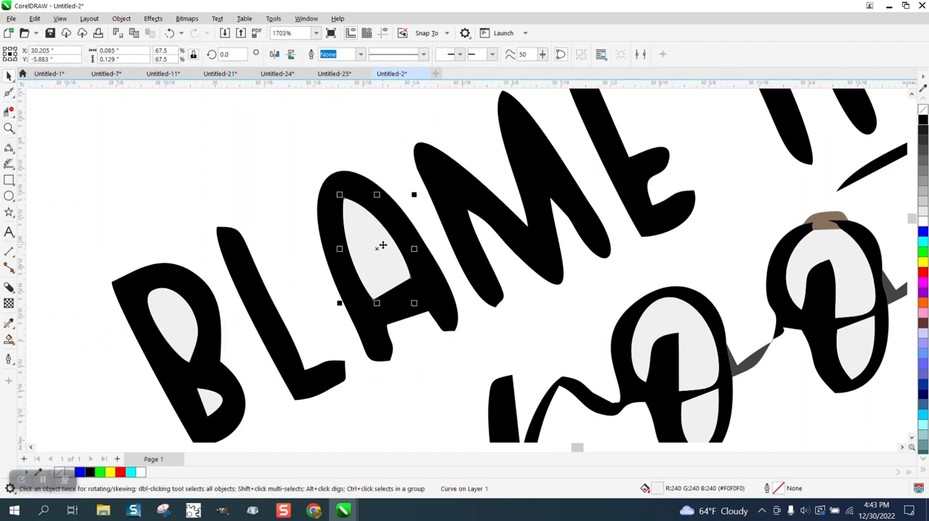
key(Delete)
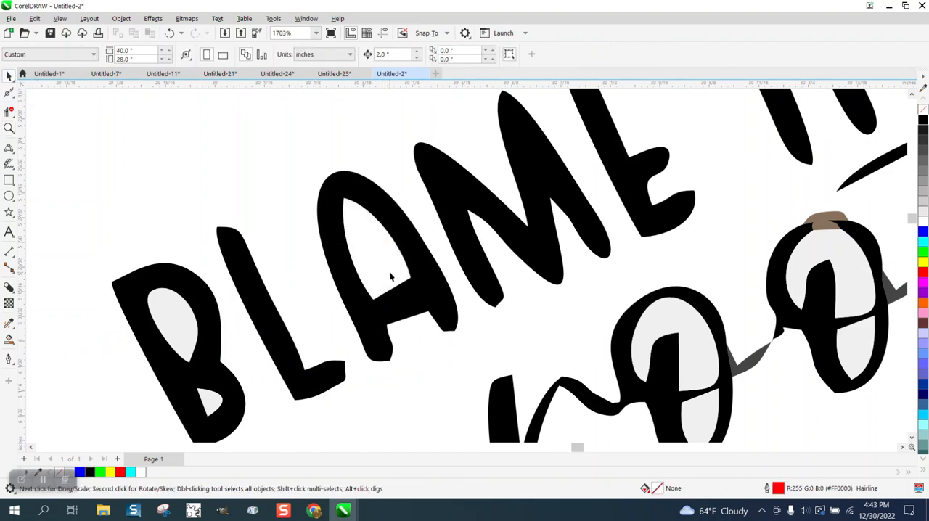
click(181, 320)
key(Delete)
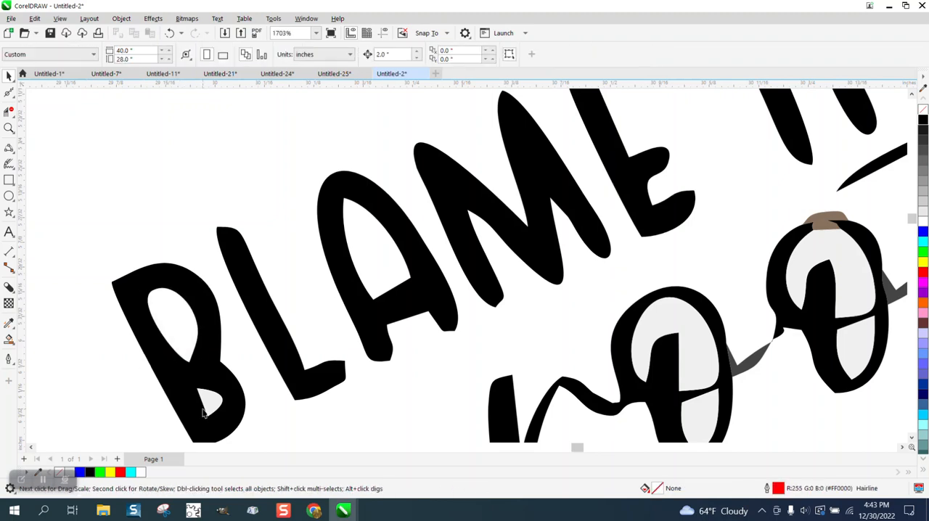
click(212, 401)
key(Delete)
Remove the traced boot's fill and give it a black outline
scroll(131, 297, down, 3)
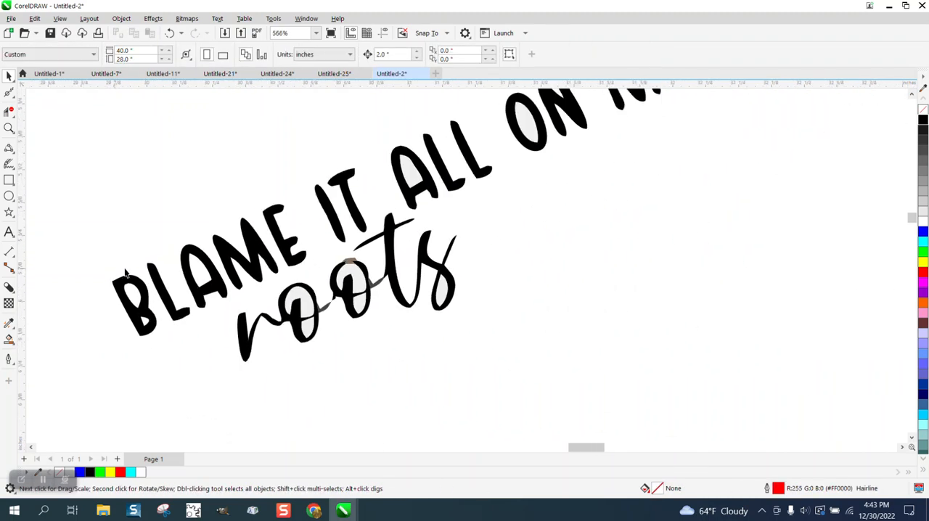
scroll(249, 287, down, 3)
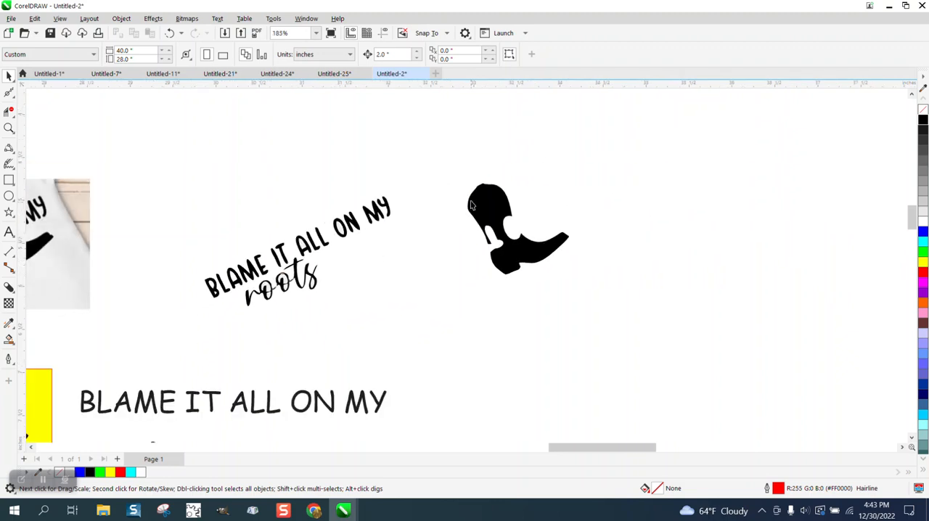
click(9, 128)
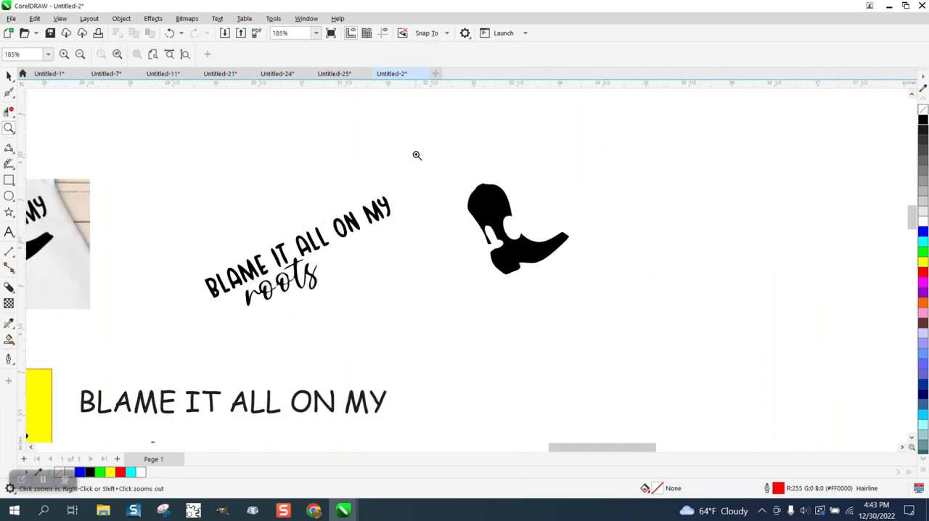
drag(435, 169, 623, 303)
click(7, 76)
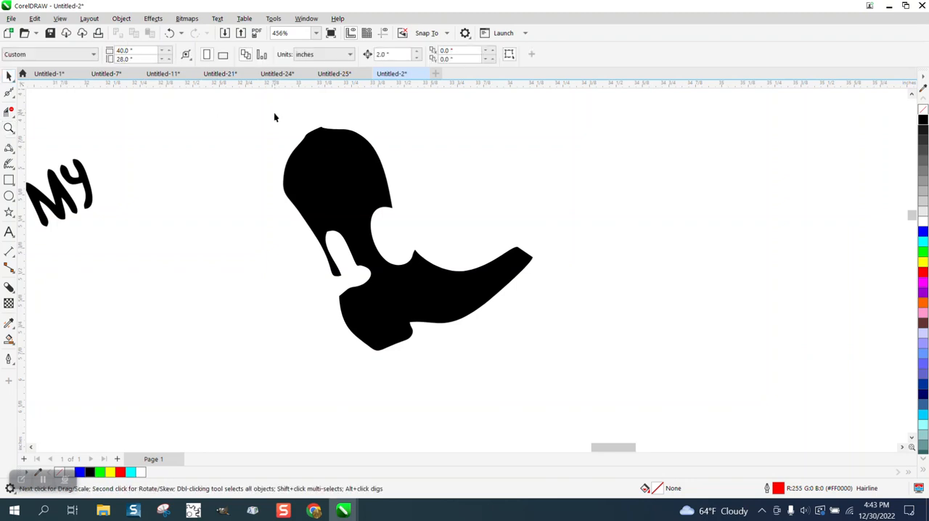
drag(657, 392, 657, 393)
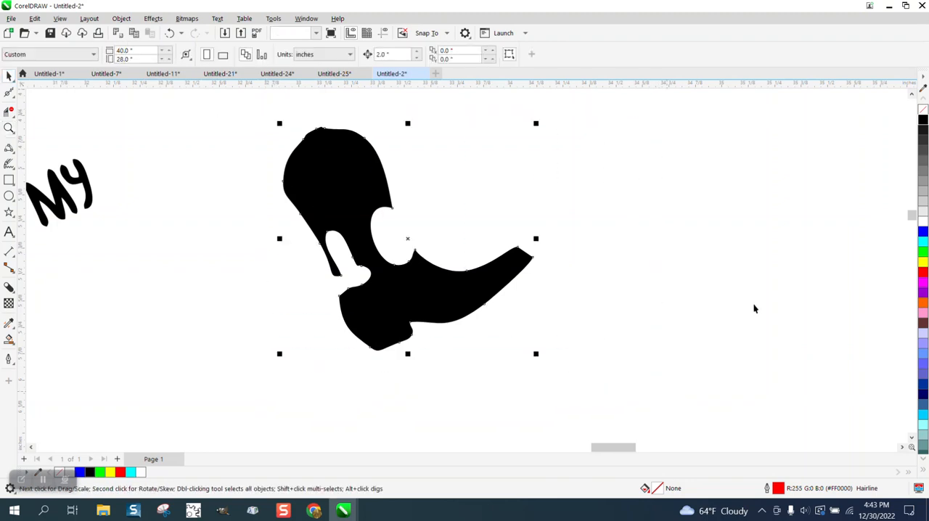
click(924, 109)
right_click(923, 120)
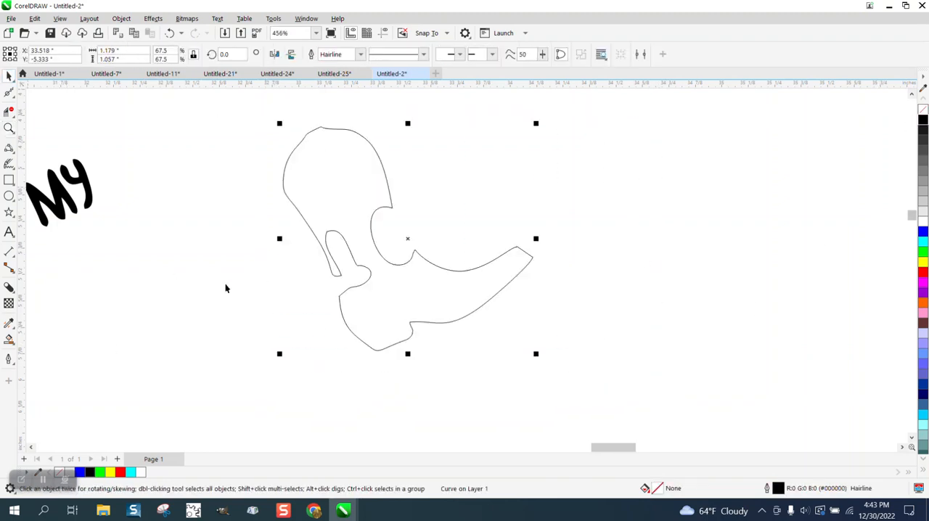
Draw a 3-Point Curve across the large notch in the boot's front edge, joining the two corner nodes with a slight inward bend
click(9, 129)
click(307, 192)
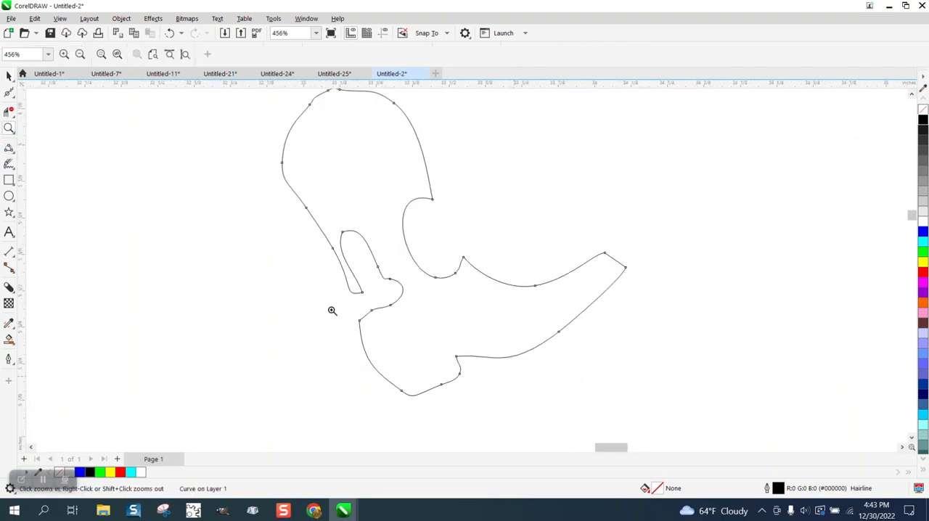
click(13, 155)
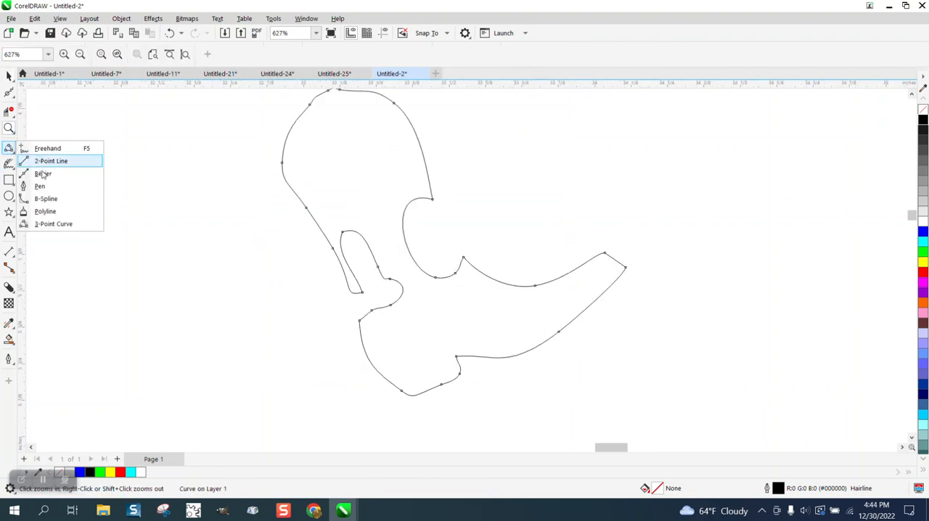
click(45, 222)
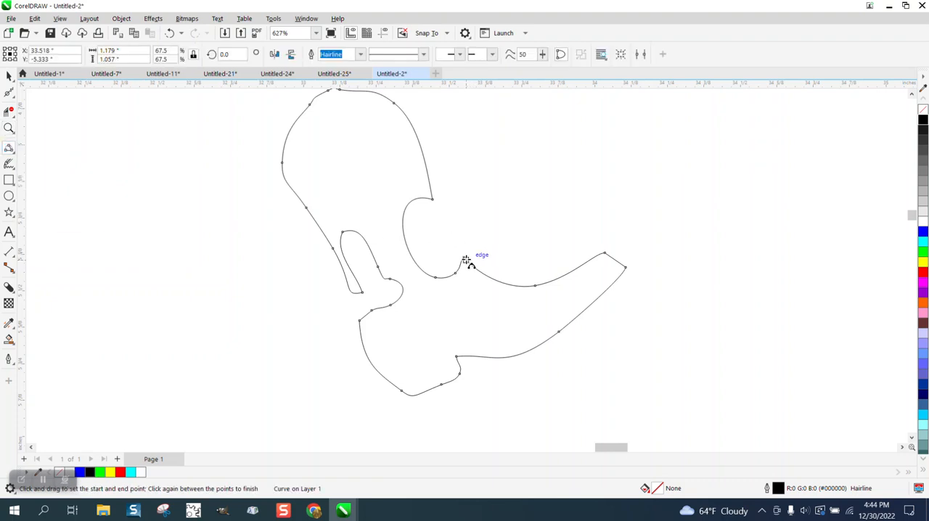
drag(464, 258, 433, 201)
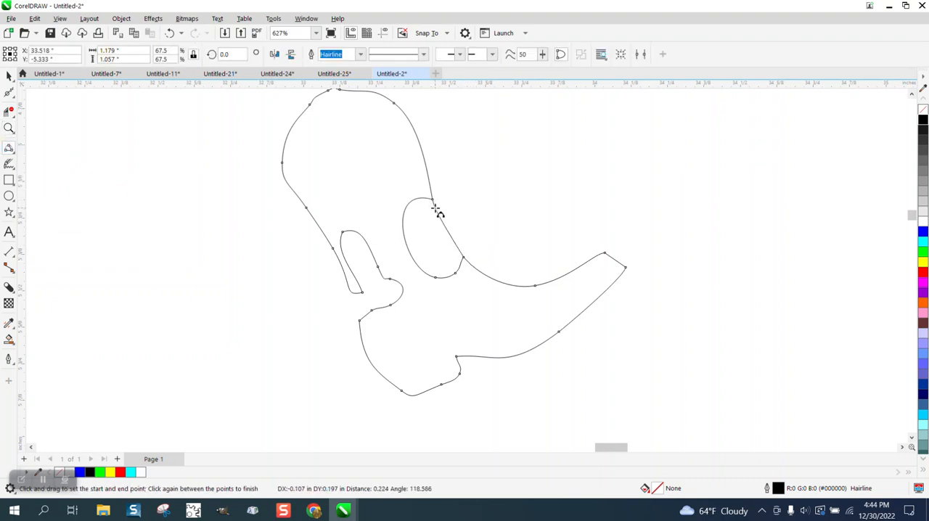
click(440, 217)
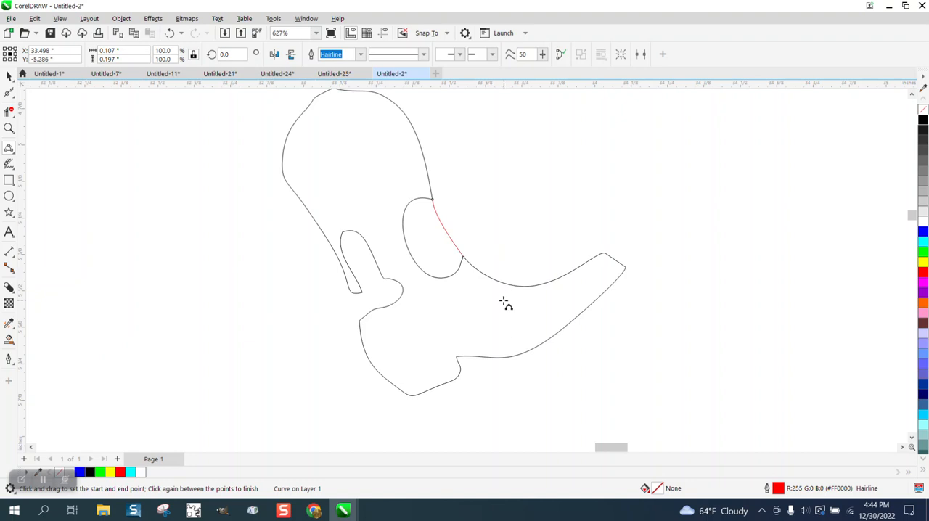
Close the notch in the boot's back edge with a straight 3-Point Curve, and delete the leftover outlines of both notches with Virtual Segment Delete
drag(359, 321, 349, 290)
click(350, 292)
click(9, 128)
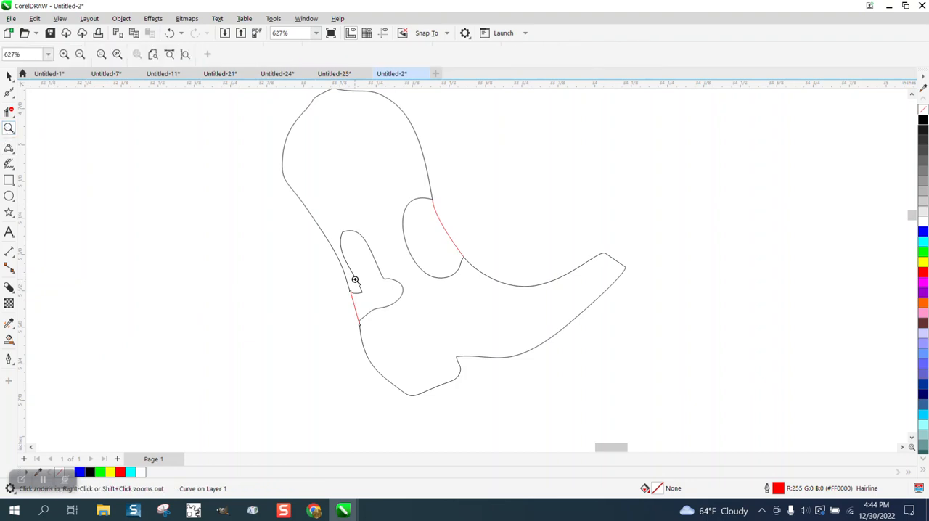
drag(357, 281, 387, 307)
scroll(278, 243, down, 5)
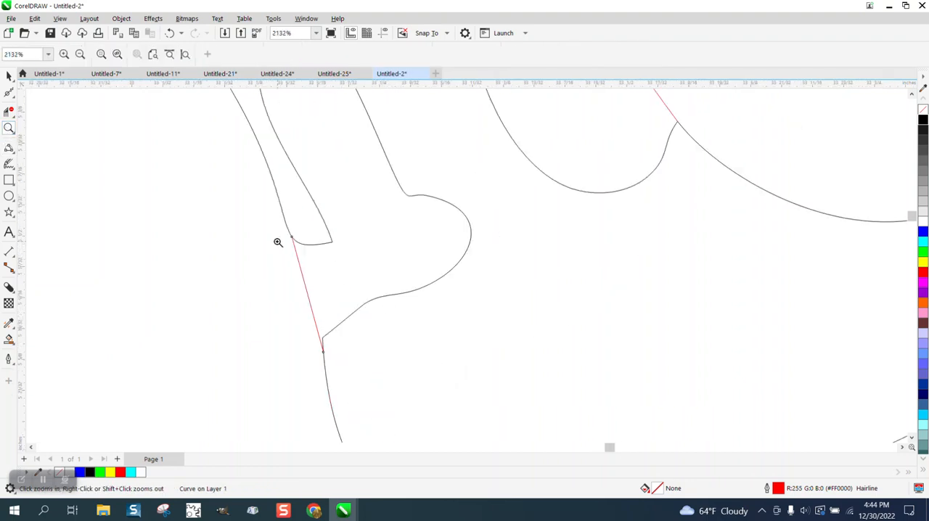
click(8, 113)
click(284, 166)
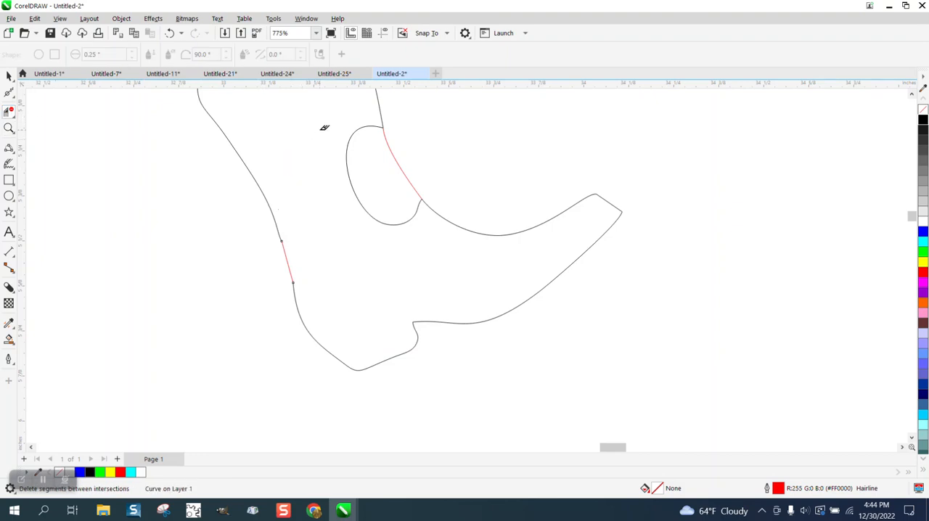
click(363, 177)
scroll(357, 207, down, 2)
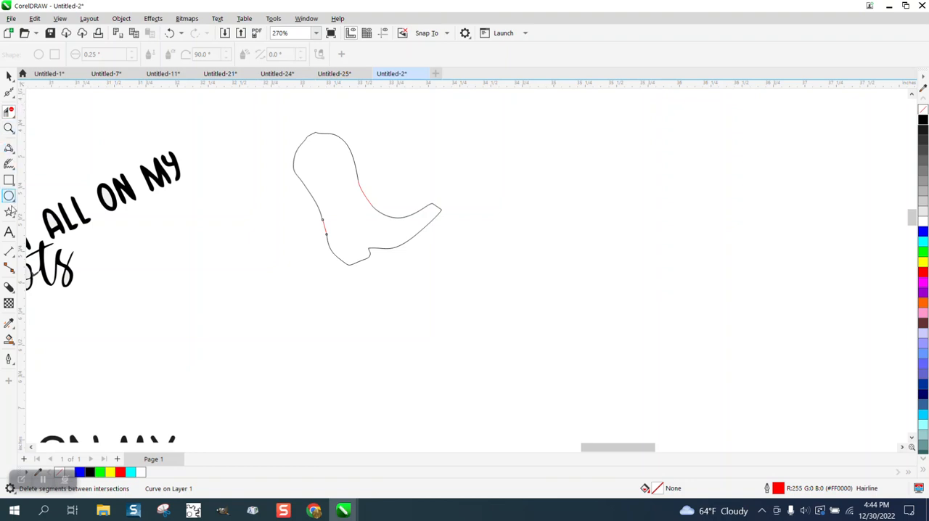
Create a separate one-piece boot with Smart Fill beside the repaired outline, and give it no fill and a black outline
click(9, 340)
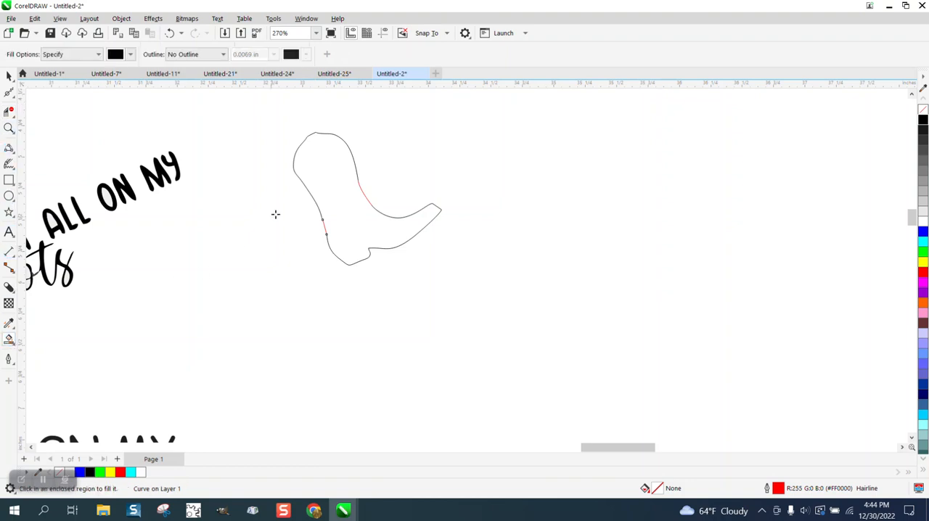
click(351, 181)
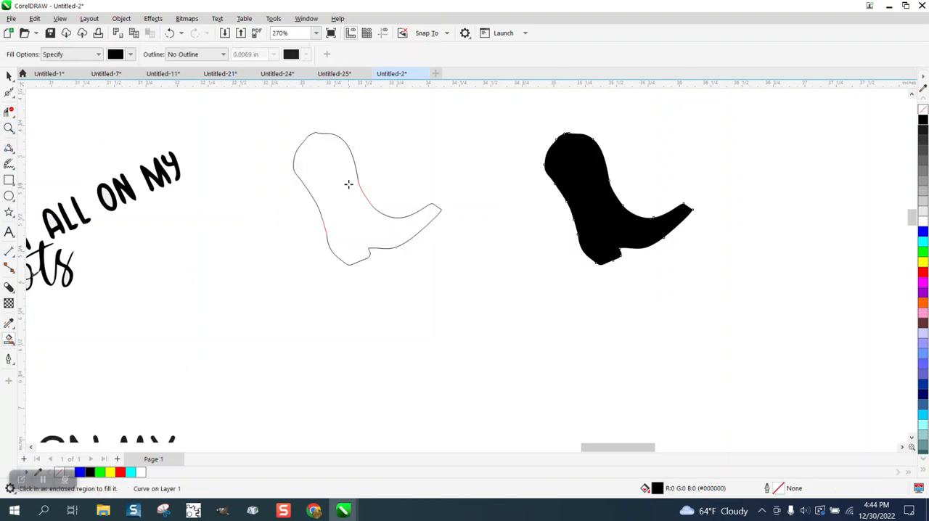
click(924, 108)
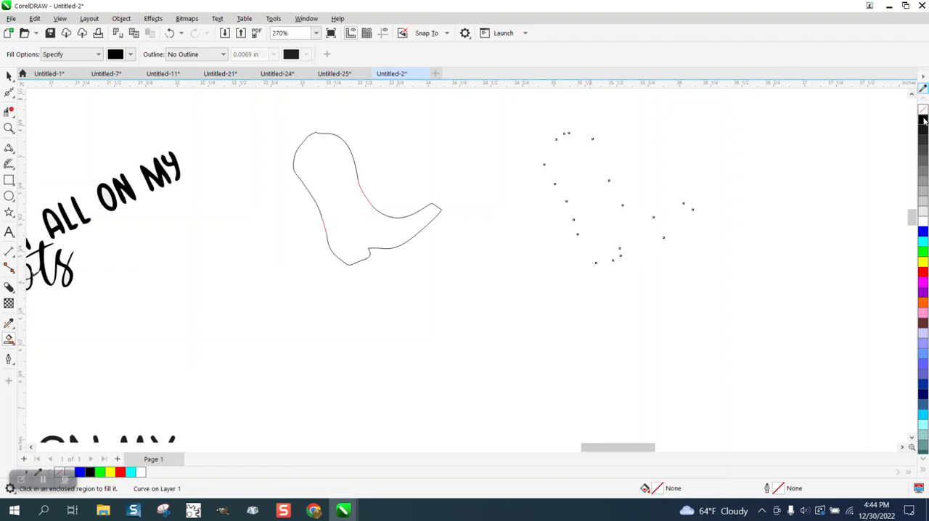
right_click(924, 121)
Smooth the bumpy top and the front and back edges of the new boot outline using the Smooth tool with a 0.25-inch nib
click(9, 128)
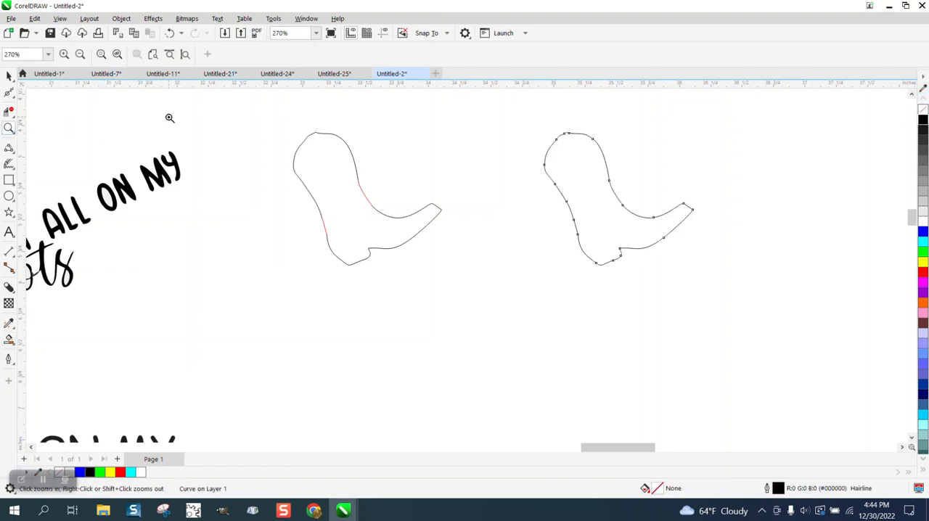
drag(497, 116, 669, 201)
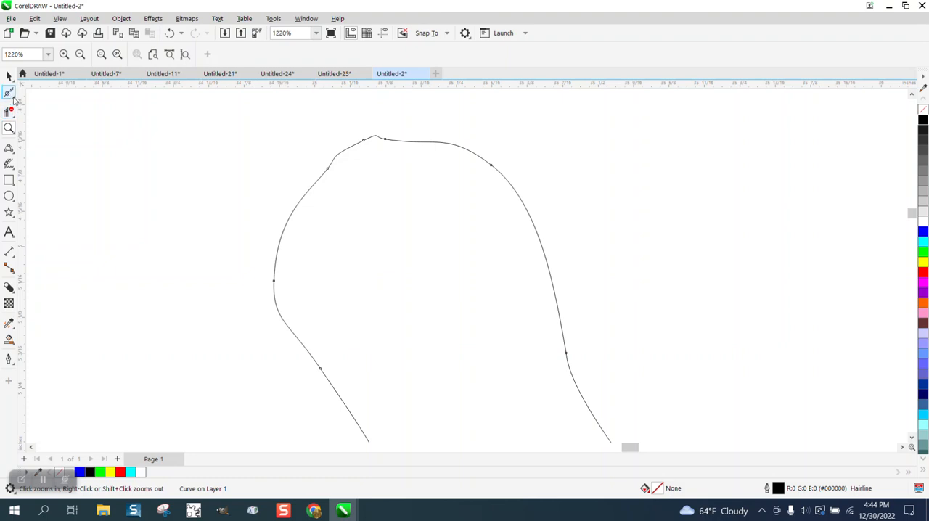
click(13, 98)
click(43, 111)
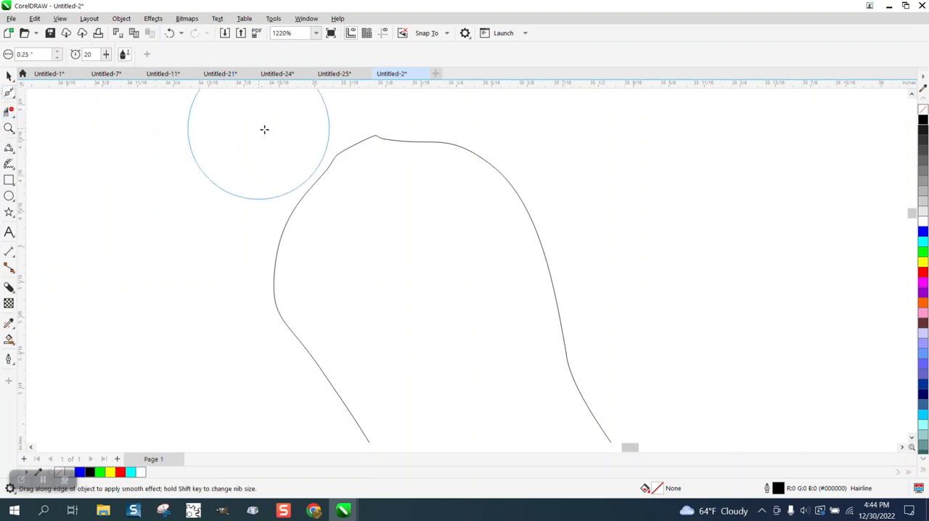
mouse_move(380, 143)
mouse_down()
mouse_move(326, 182)
mouse_move(390, 147)
mouse_move(436, 147)
mouse_move(396, 146)
mouse_move(310, 214)
mouse_move(322, 306)
mouse_move(296, 266)
mouse_move(340, 170)
mouse_move(396, 164)
mouse_move(327, 150)
mouse_up()
scroll(327, 150, down, 3)
mouse_move(415, 230)
mouse_down()
mouse_move(448, 270)
mouse_move(582, 282)
mouse_move(557, 284)
mouse_move(575, 279)
mouse_move(578, 320)
mouse_move(578, 281)
mouse_move(502, 323)
mouse_move(349, 373)
mouse_move(335, 315)
mouse_move(275, 223)
mouse_move(306, 235)
mouse_move(283, 182)
mouse_move(308, 145)
mouse_move(365, 148)
mouse_move(427, 274)
mouse_move(473, 305)
mouse_up()
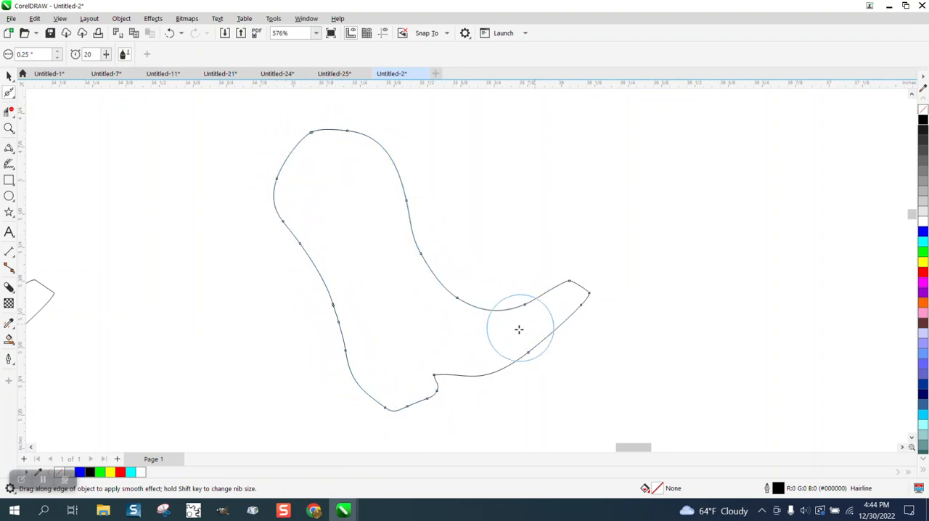
Move the typed "BLAME IT ALL ON MY" line below the traced lettering and scale it down to about 2.44 inches wide
click(8, 77)
scroll(398, 162, down, 2)
scroll(398, 162, down, 4)
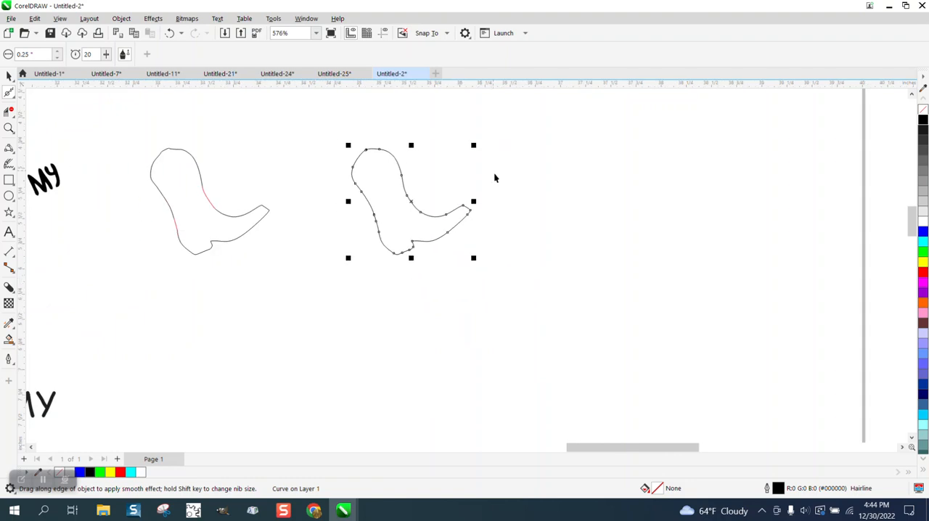
key(space)
scroll(237, 242, down, 1)
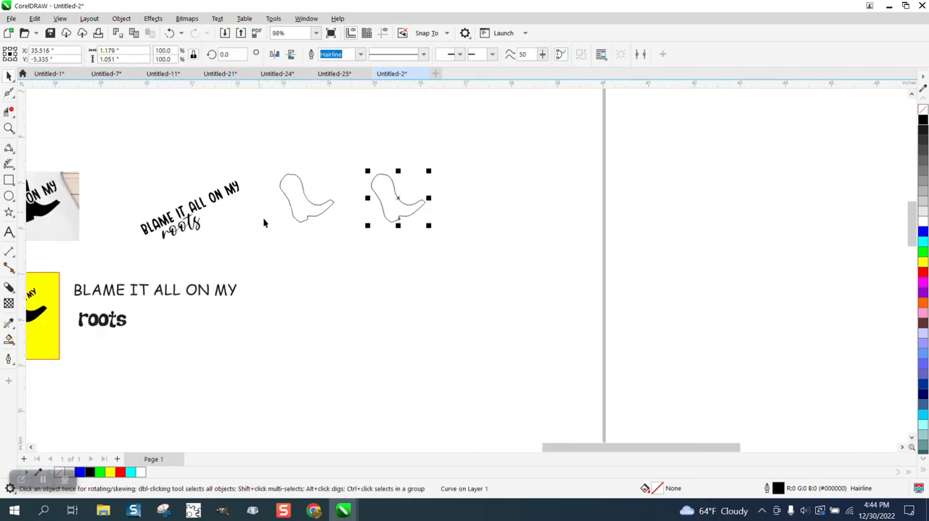
drag(161, 299, 284, 280)
drag(364, 258, 313, 262)
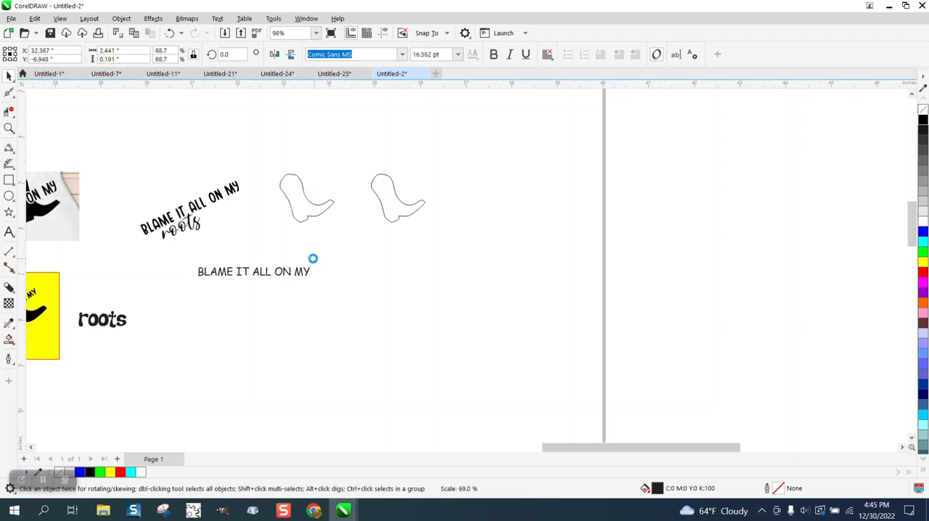
Move the smoothed boot outline down beside the typed "BLAME IT ALL ON MY" line, and shift the text closer to it
click(443, 244)
drag(400, 201, 389, 262)
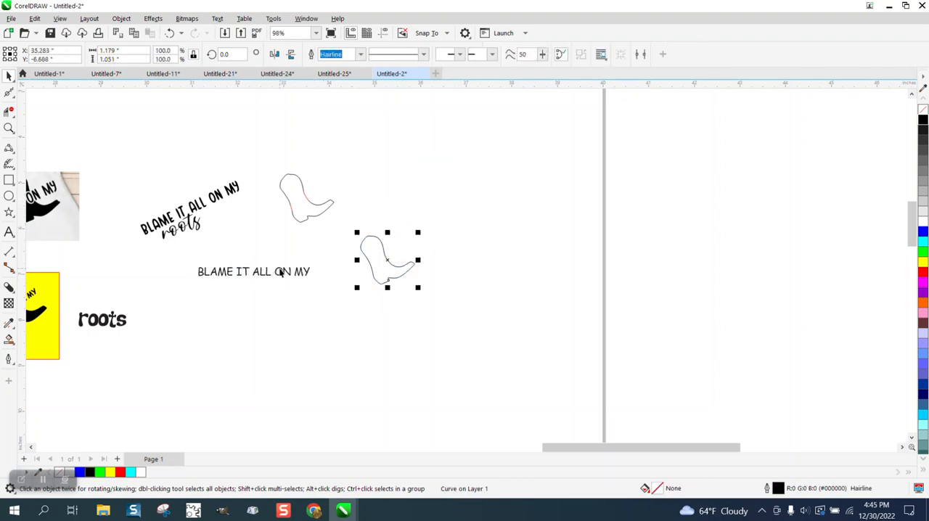
drag(281, 272, 316, 279)
Rotate the "BLAME IT ALL ON MY" text about 25 degrees and place it diagonally across the boot outline
click(345, 269)
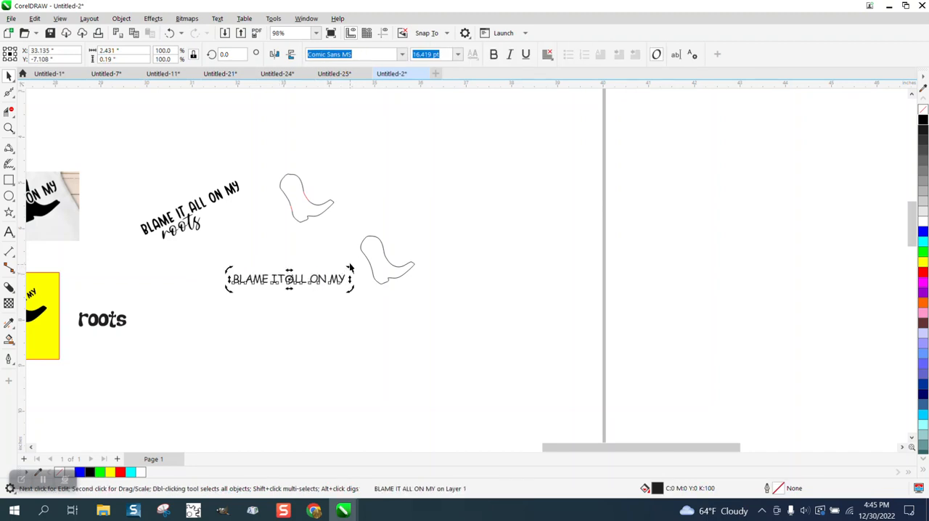
click(337, 241)
click(337, 278)
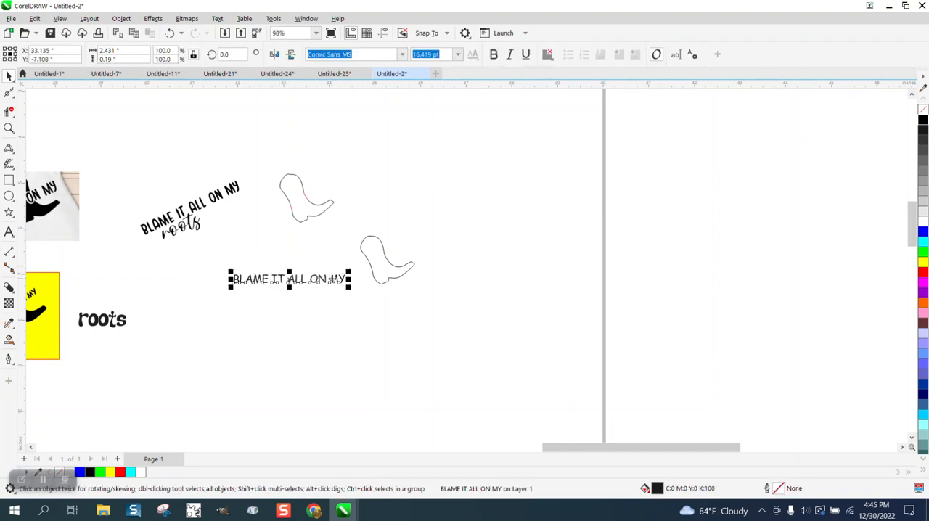
click(291, 280)
drag(348, 275, 404, 258)
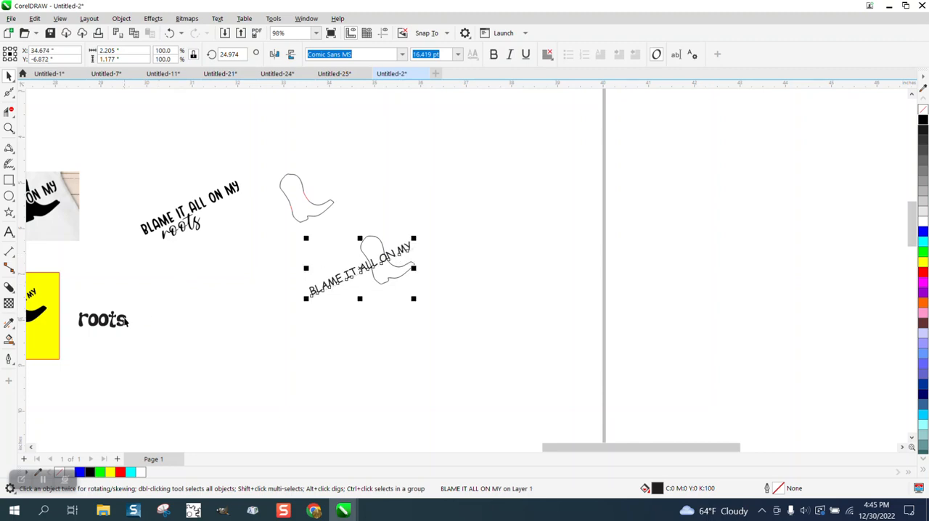
Rotate the typed word "roots" about 27.4 degrees and place it close beneath "BLAME IT ALL", parallel to the slanted line
click(125, 322)
drag(103, 320, 320, 257)
scroll(126, 238, down, 1)
click(307, 283)
key(z)
drag(262, 245, 387, 317)
click(9, 76)
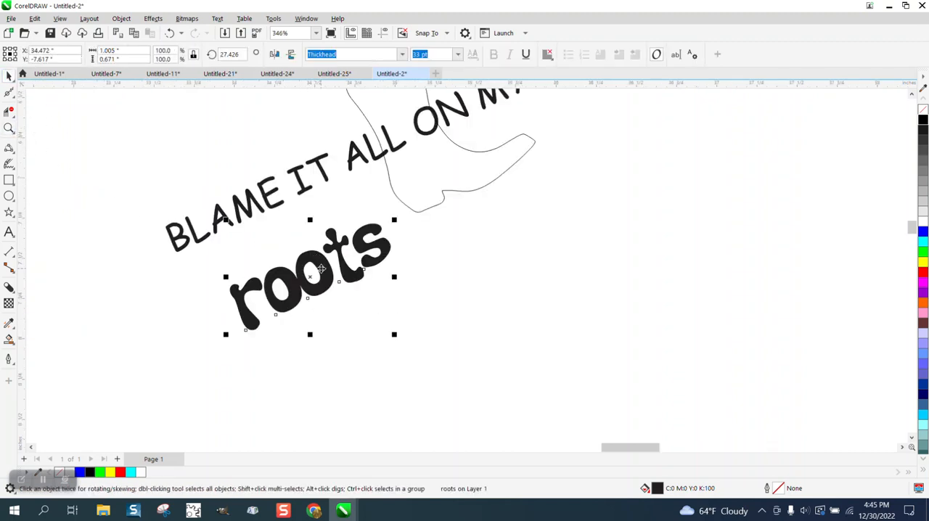
drag(322, 267, 322, 240)
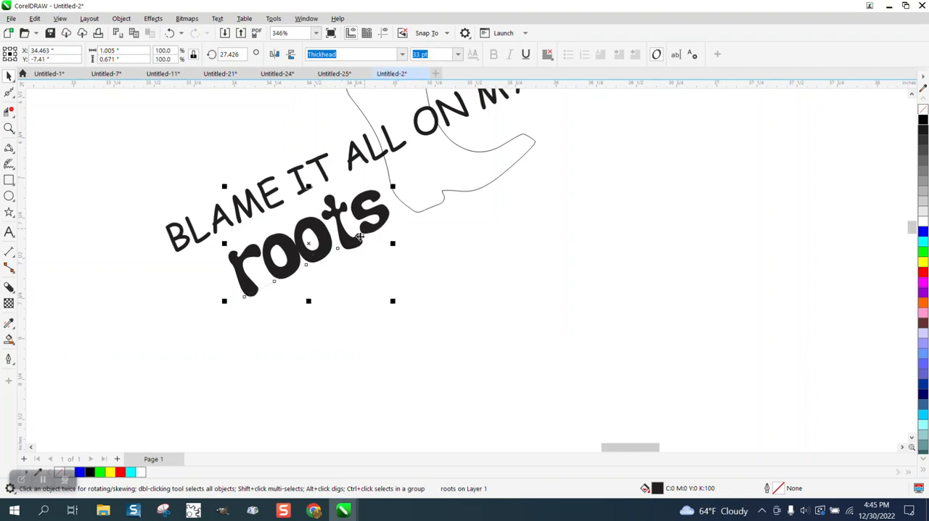
Make the slanted "BLAME IT ALL ON MY" text bold and shift it slightly back toward the boot's heel side
scroll(370, 293, down, 1)
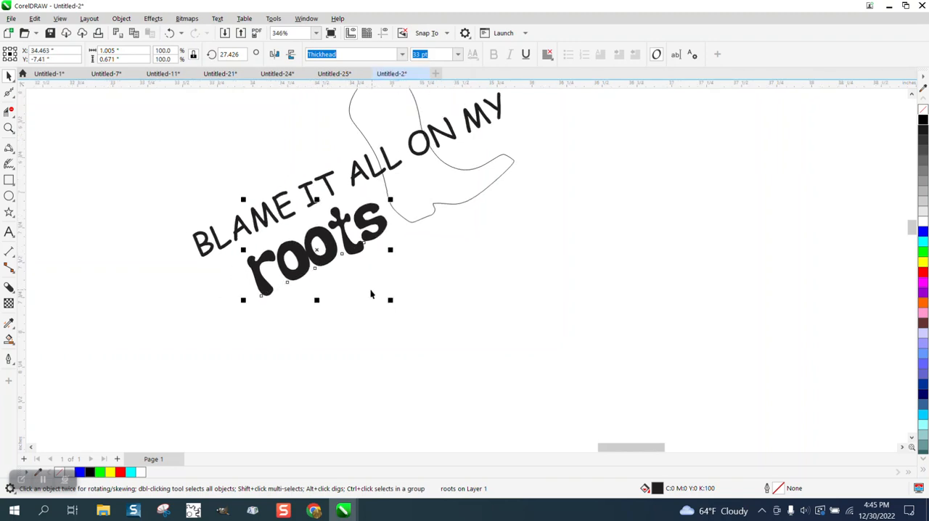
click(473, 144)
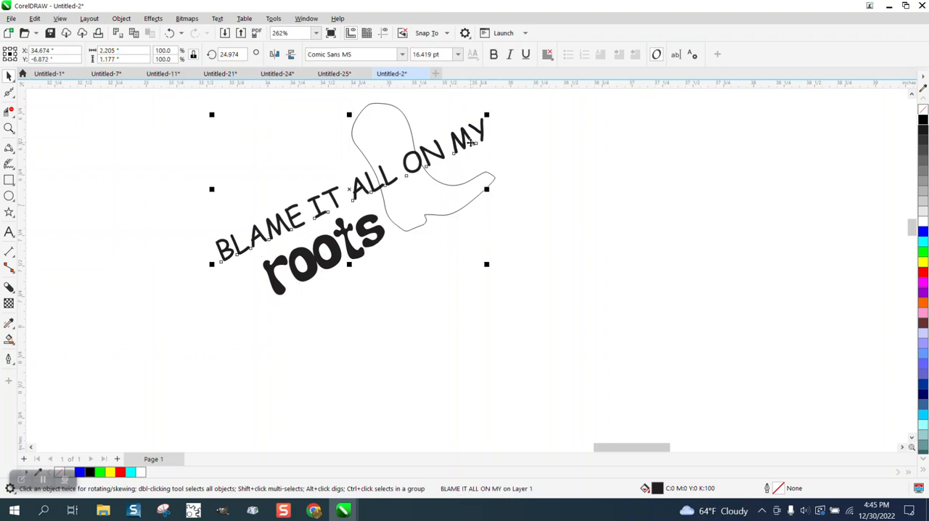
click(494, 56)
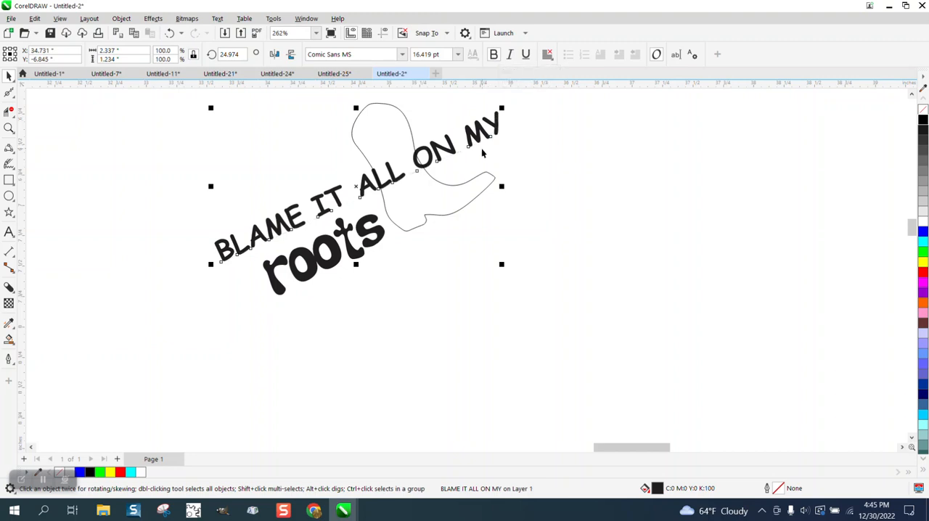
click(512, 149)
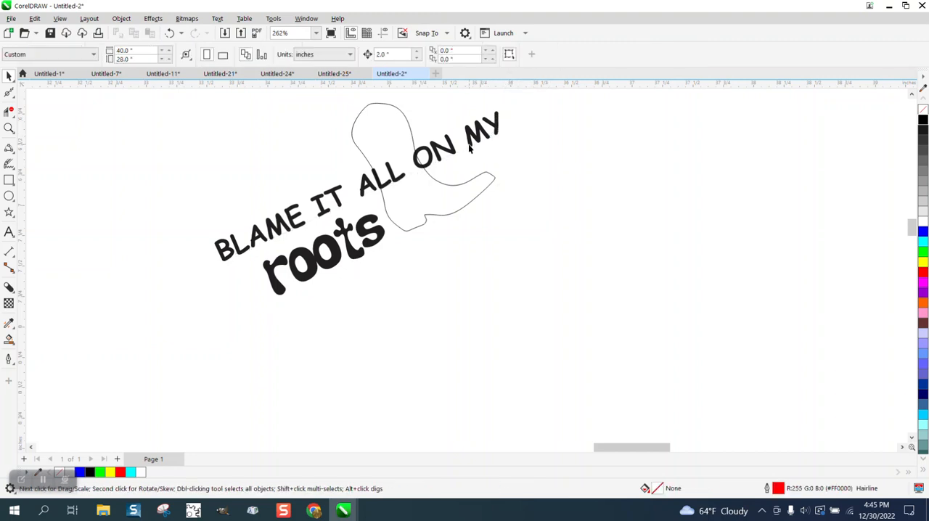
drag(470, 149, 467, 153)
click(511, 139)
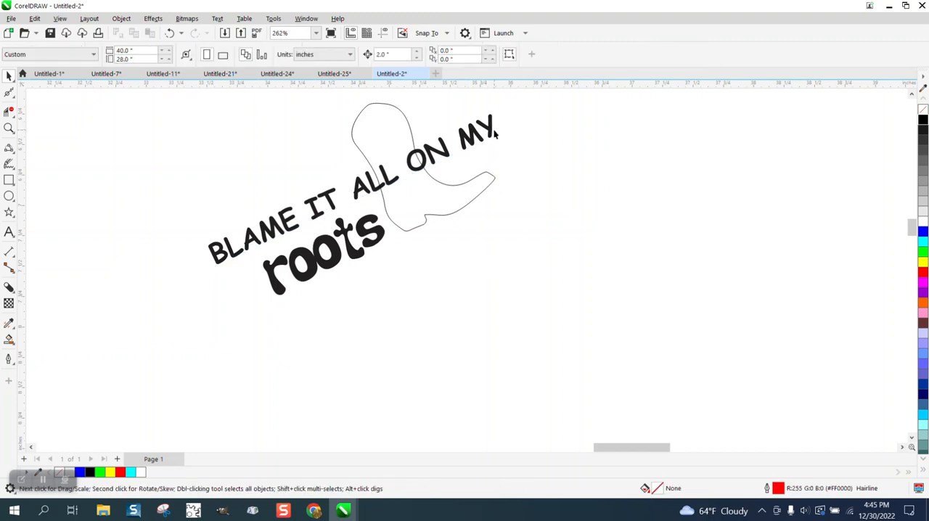
Remove the fill from the "BLAME IT ALL ON MY" text and give it a black outline
click(490, 130)
click(923, 109)
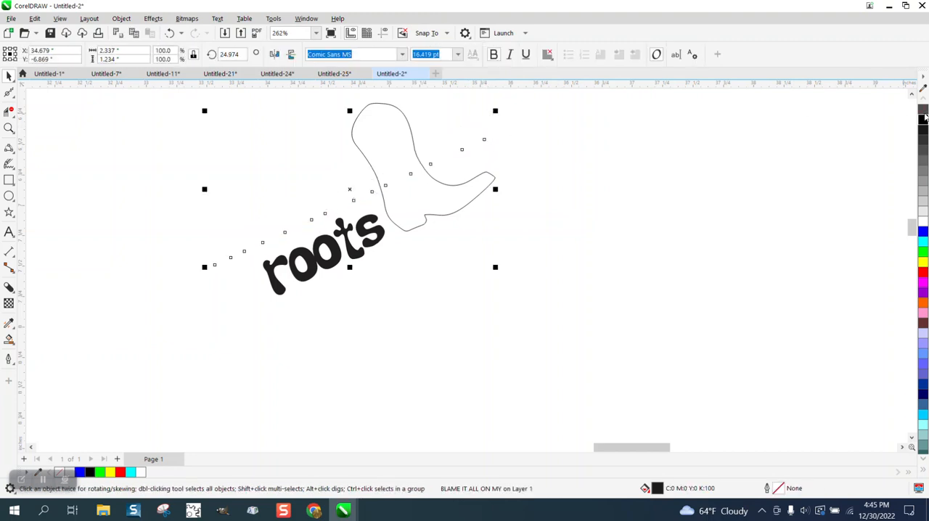
right_click(922, 121)
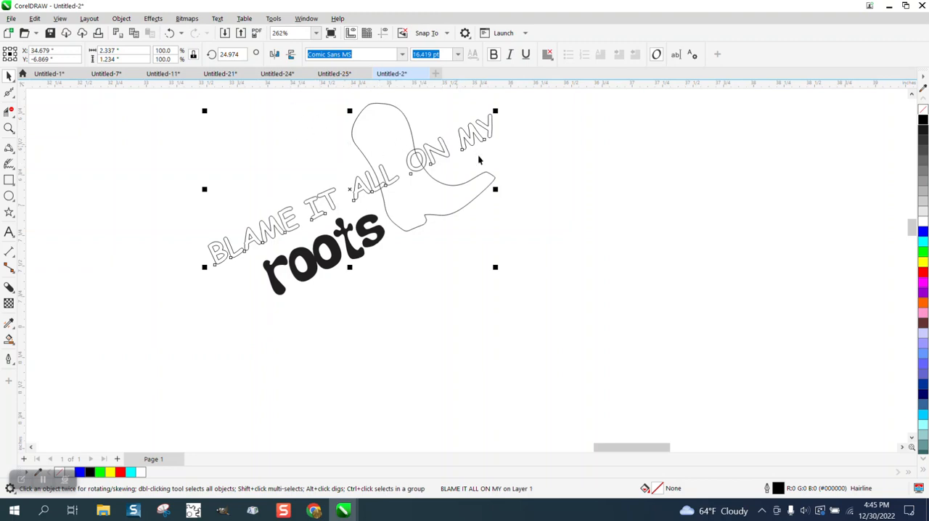
Apply an outside contour to the "BLAME IT ALL ON MY" text with 1 step, a 0.01-inch offset and rounded corners
click(153, 19)
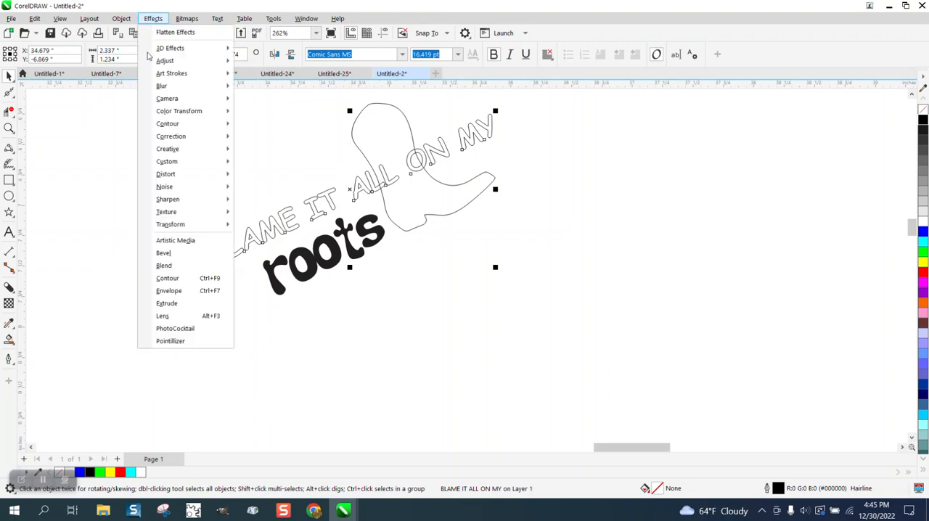
click(169, 278)
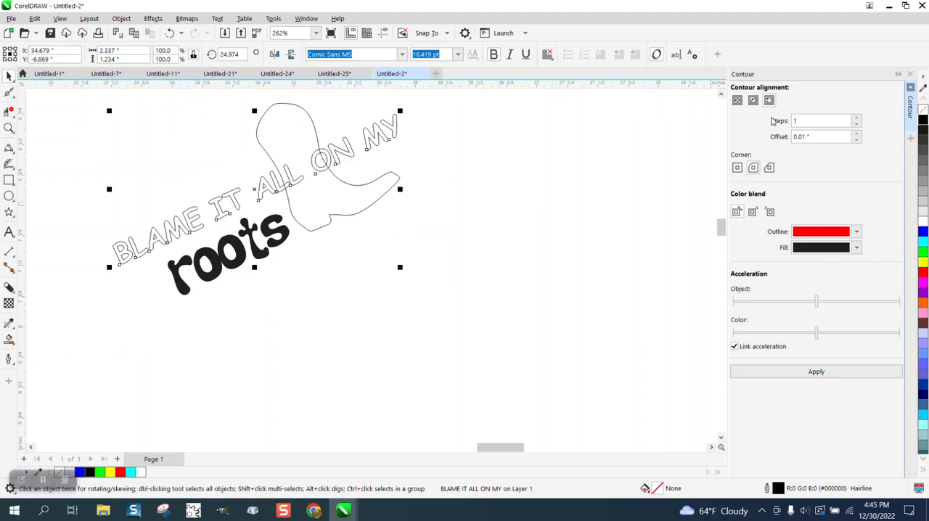
click(807, 138)
click(754, 168)
click(817, 374)
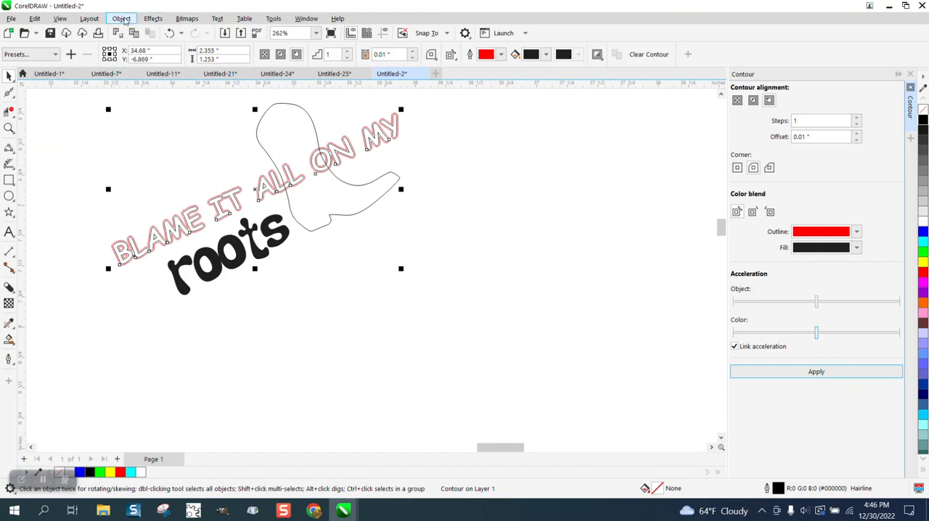
Break the contour apart from the "BLAME IT ALL ON MY" text and clear the selection
click(121, 18)
click(153, 279)
click(78, 194)
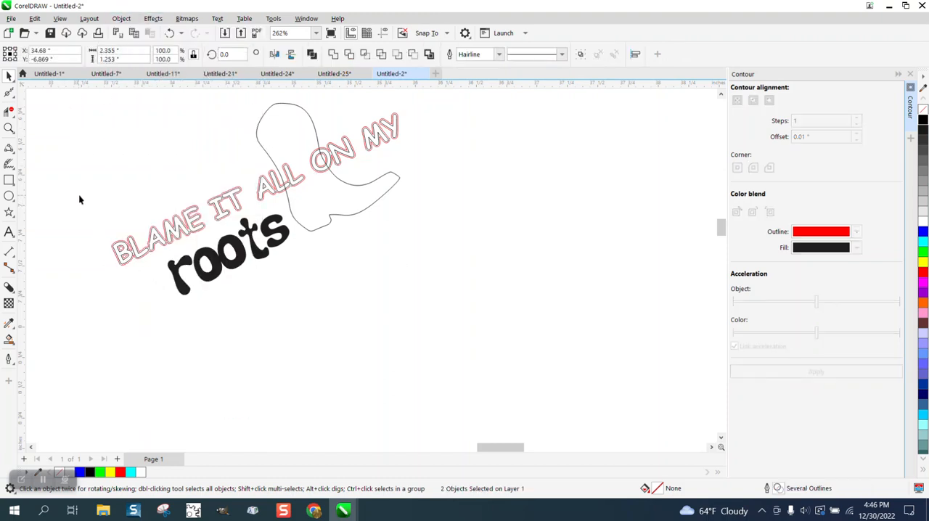
Smart Fill the boot area around the contoured lettering in black and move the filled boot out beside the design
click(9, 339)
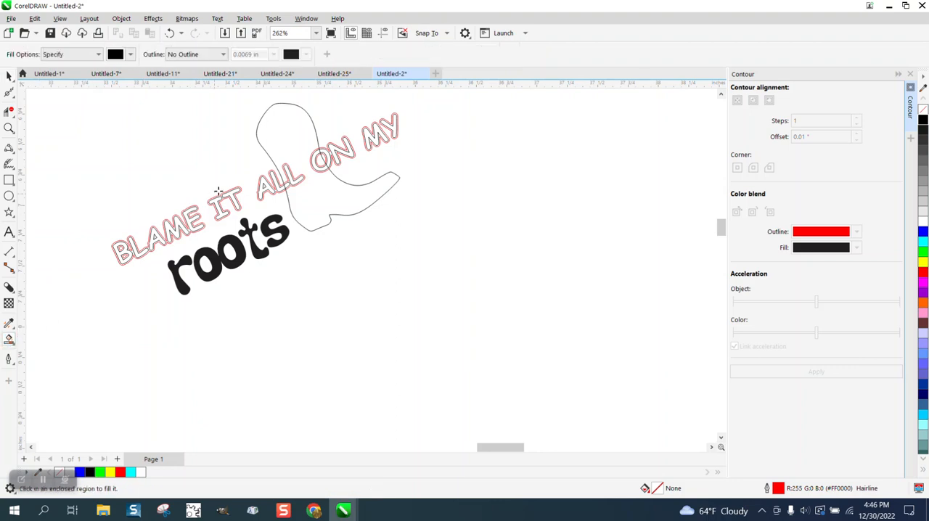
click(281, 140)
key(Right)
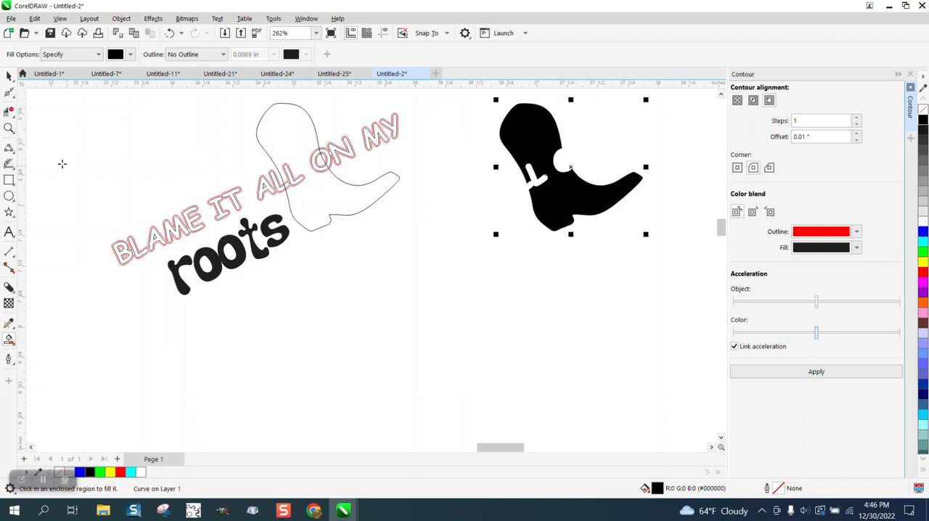
Move the "BLAME IT ALL ON MY" text 2 inches across onto the black boot's cutouts and fill it black
click(9, 76)
click(209, 172)
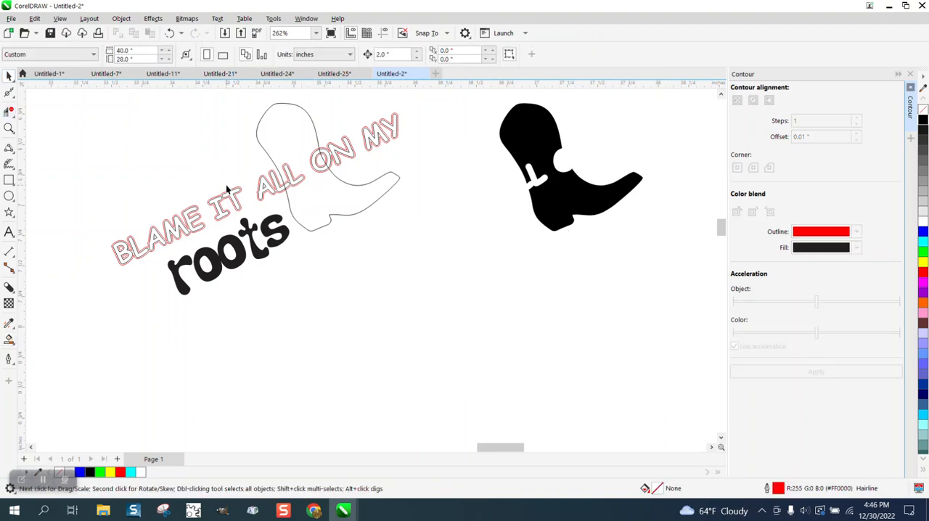
click(231, 196)
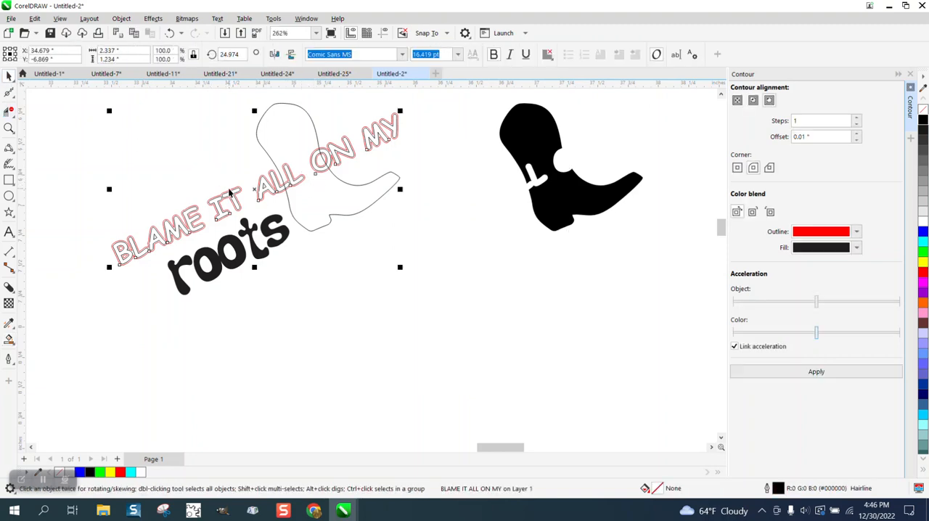
key(Right)
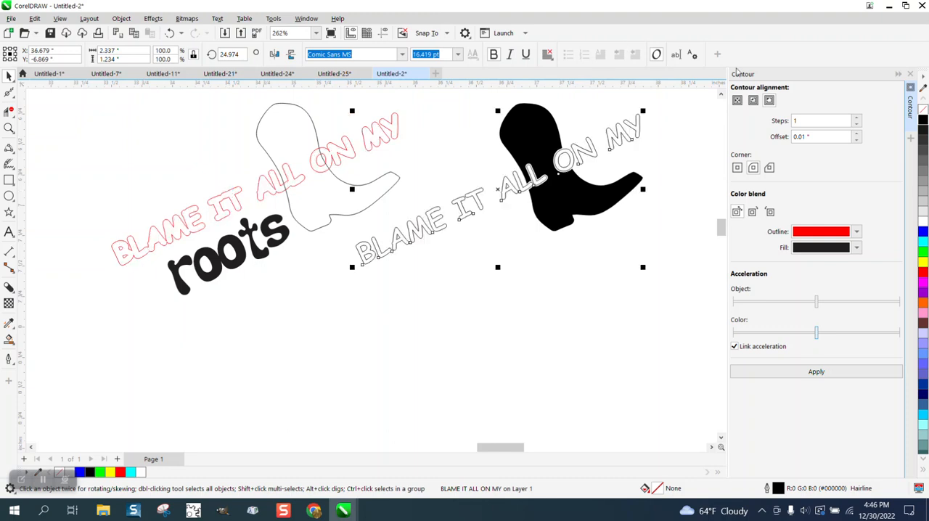
click(924, 124)
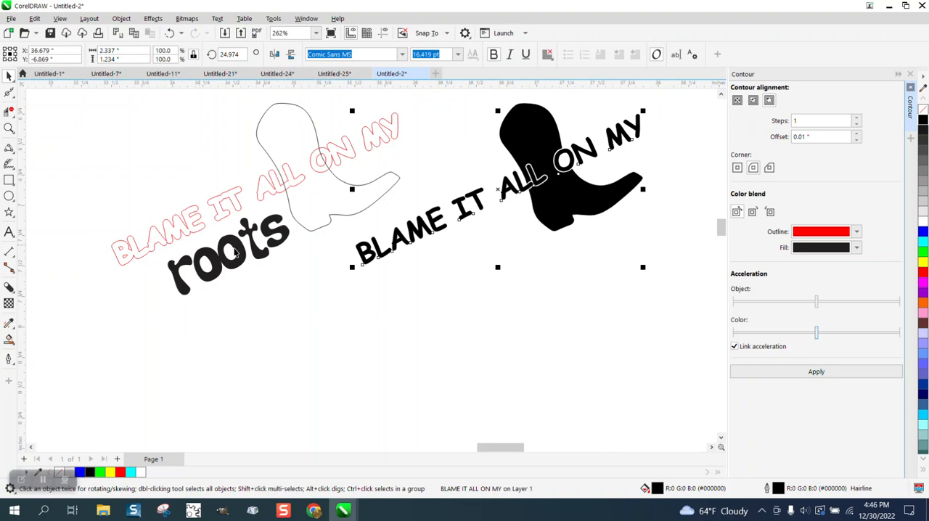
Move the "roots" text below the black "BLAME IT ALL ON MY" lettering and check the lettering's gaps in the boot
drag(244, 256, 485, 254)
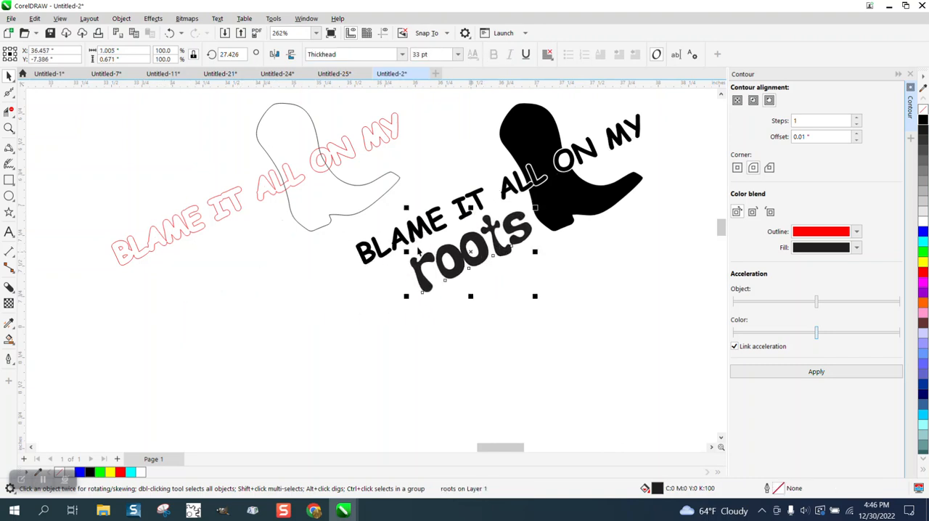
click(9, 128)
drag(501, 129, 651, 236)
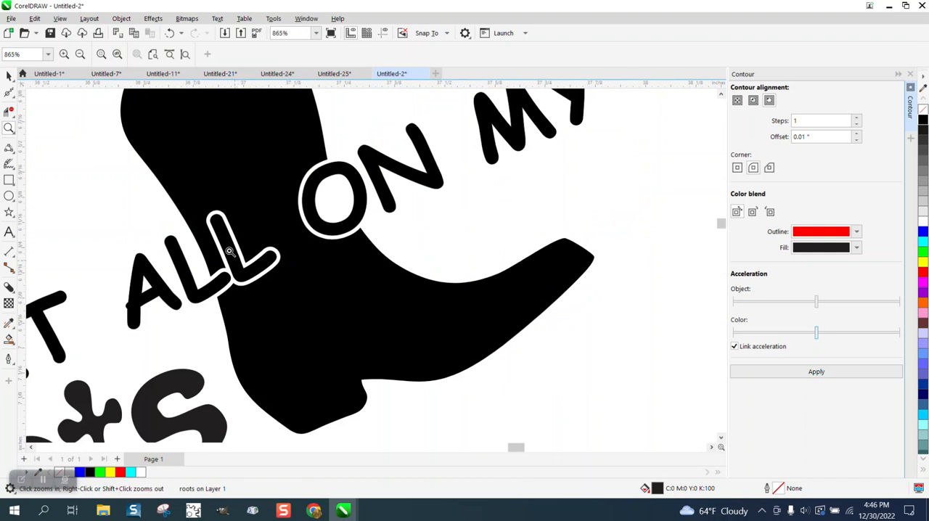
scroll(236, 250, down, 2)
scroll(236, 251, down, 4)
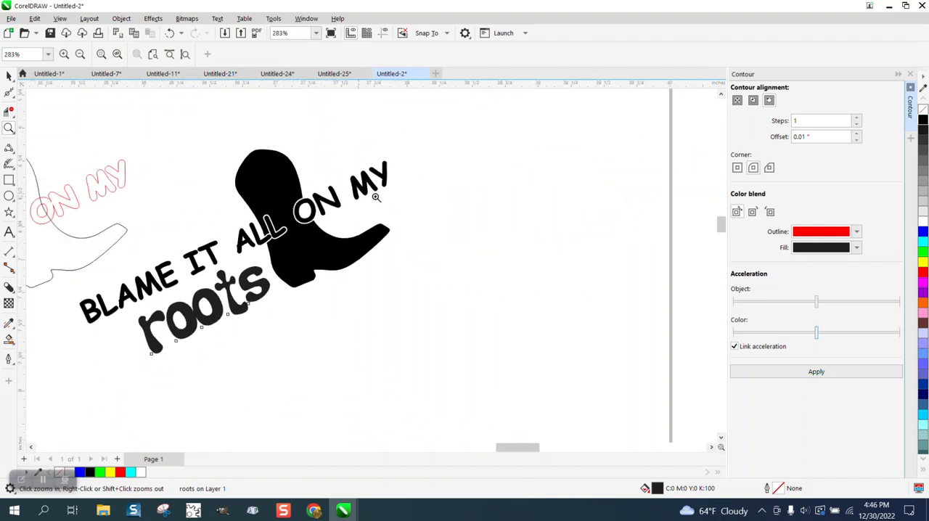
scroll(363, 196, down, 1)
click(8, 76)
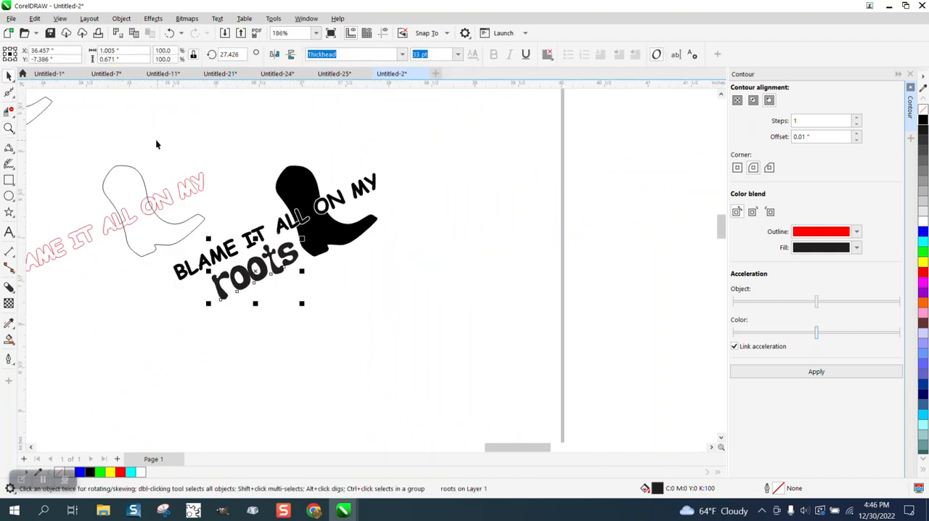
Delete the spare boot outline, the original boot outline and the red text contour
scroll(294, 168, down, 2)
click(143, 128)
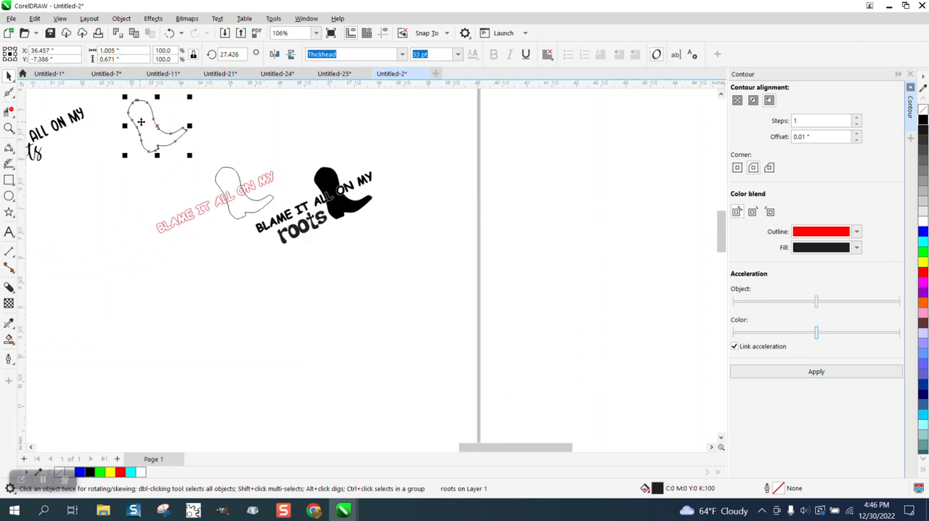
key(Delete)
drag(199, 162, 200, 161)
key(Delete)
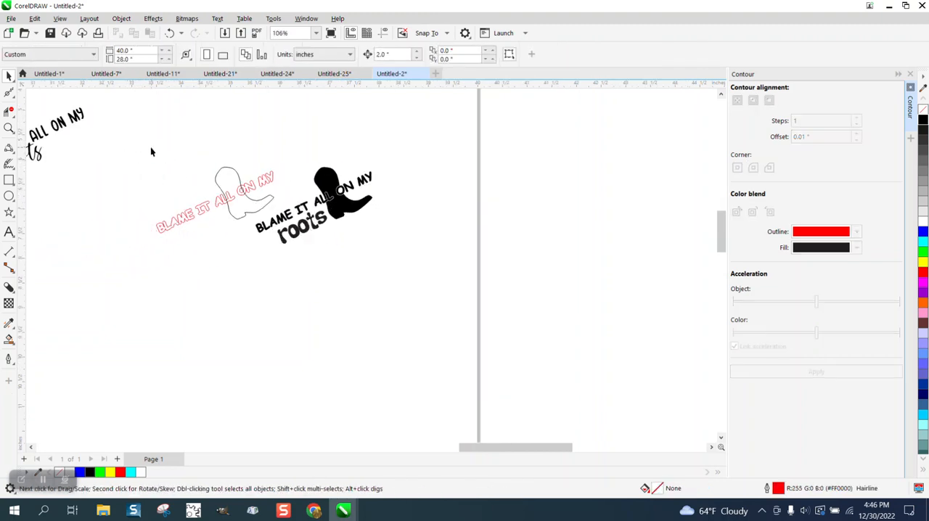
drag(265, 254, 259, 258)
key(Delete)
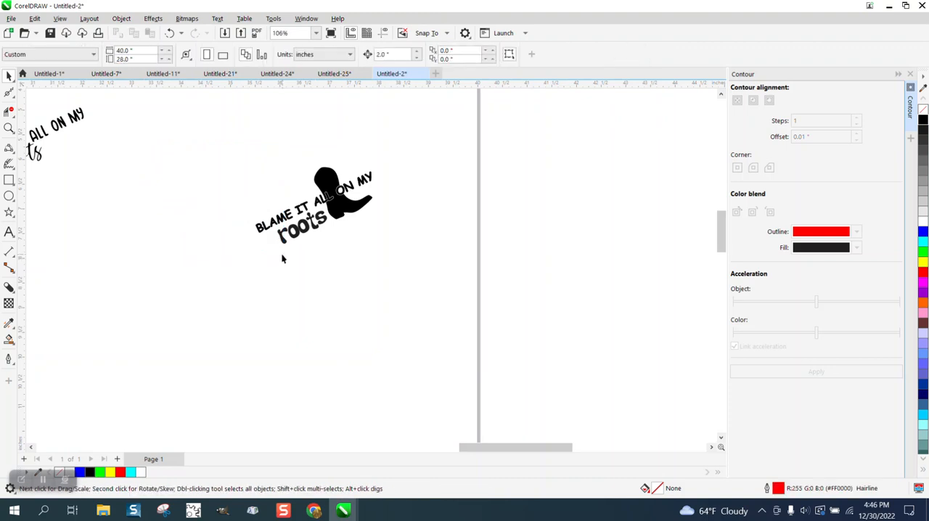
Remove the fill from the boot and both text objects and give them a red hairline outline
drag(228, 133, 421, 251)
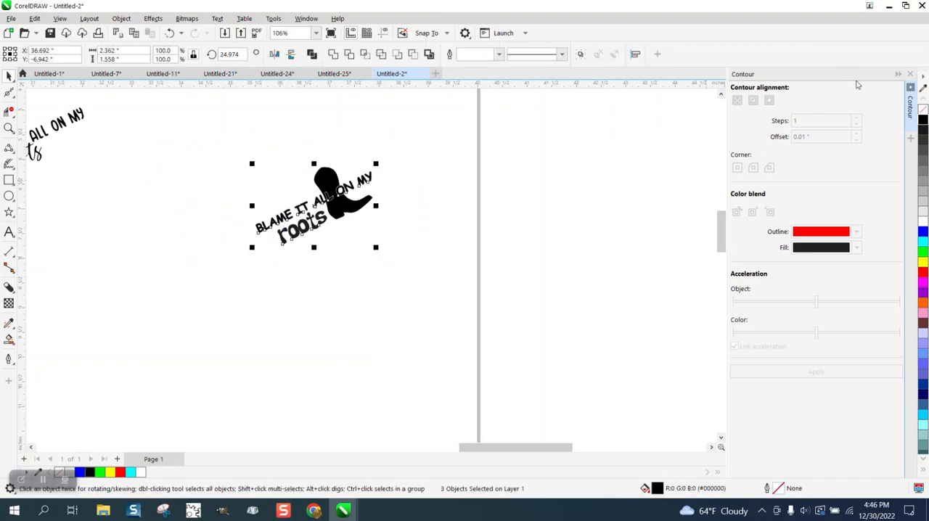
click(924, 111)
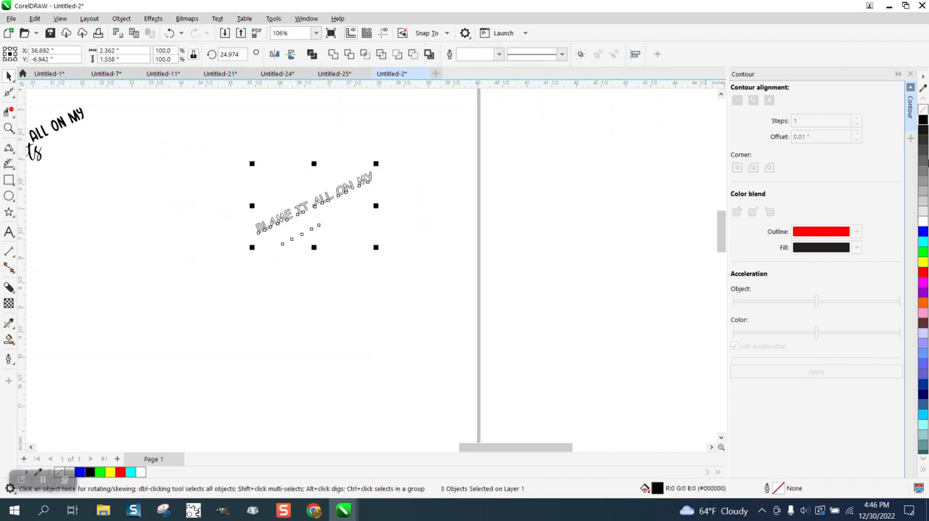
right_click(925, 274)
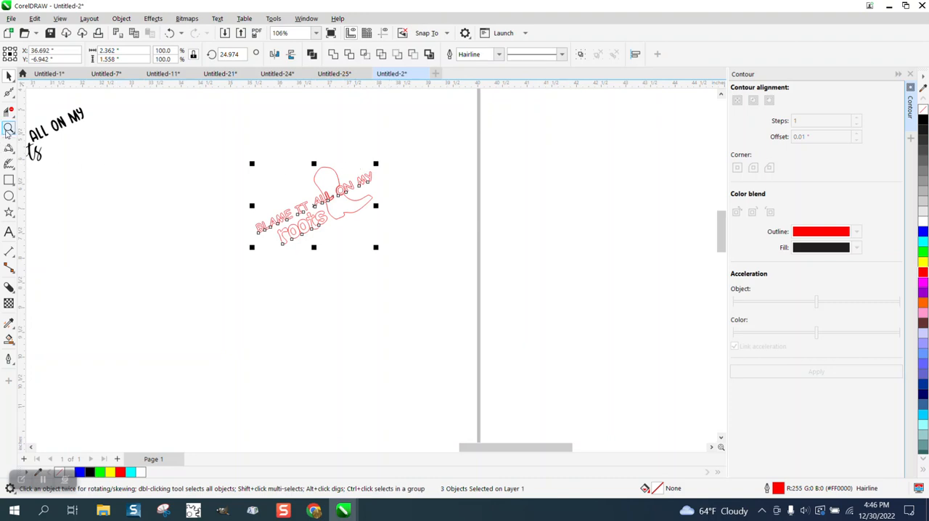
drag(230, 145, 418, 246)
drag(450, 281, 449, 281)
Smart Fill the red-outlined boot area around the "BLAME IT ALL ON MY" lettering in black
click(10, 131)
drag(247, 159, 482, 272)
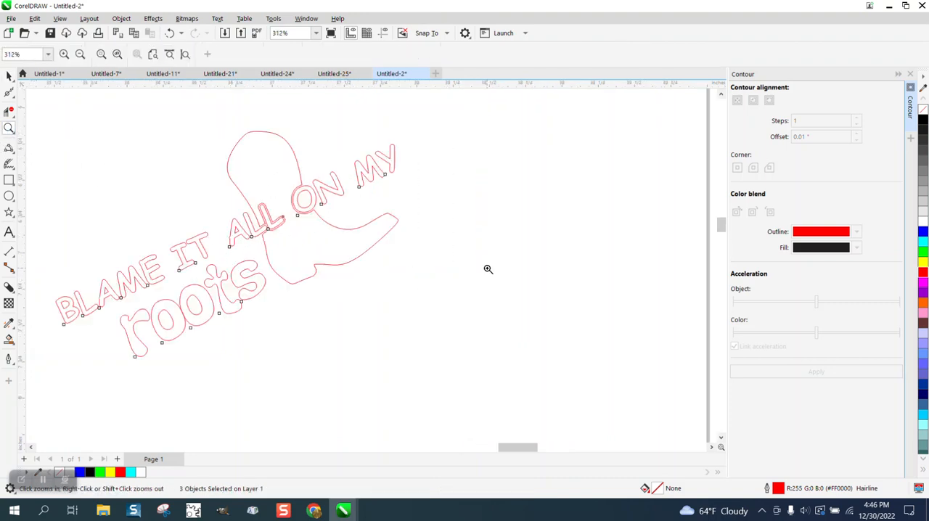
drag(273, 214, 497, 302)
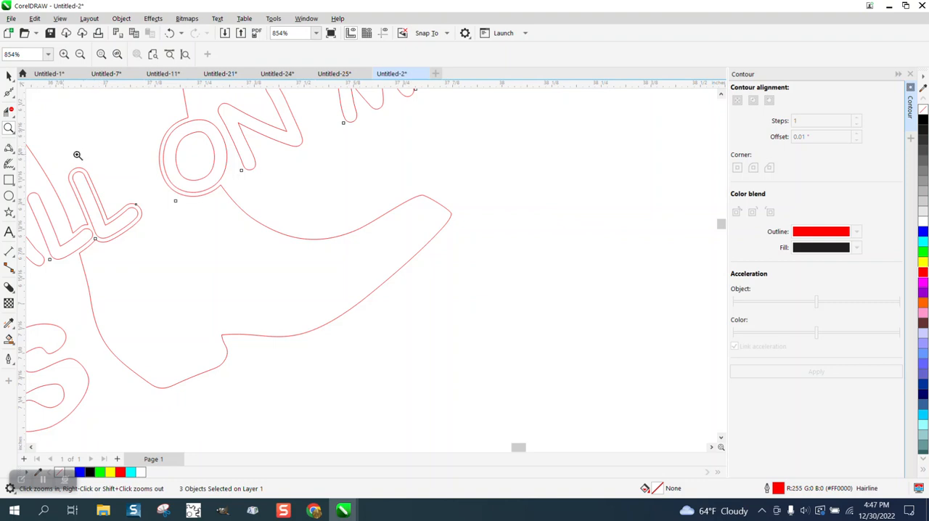
scroll(243, 227, down, 1)
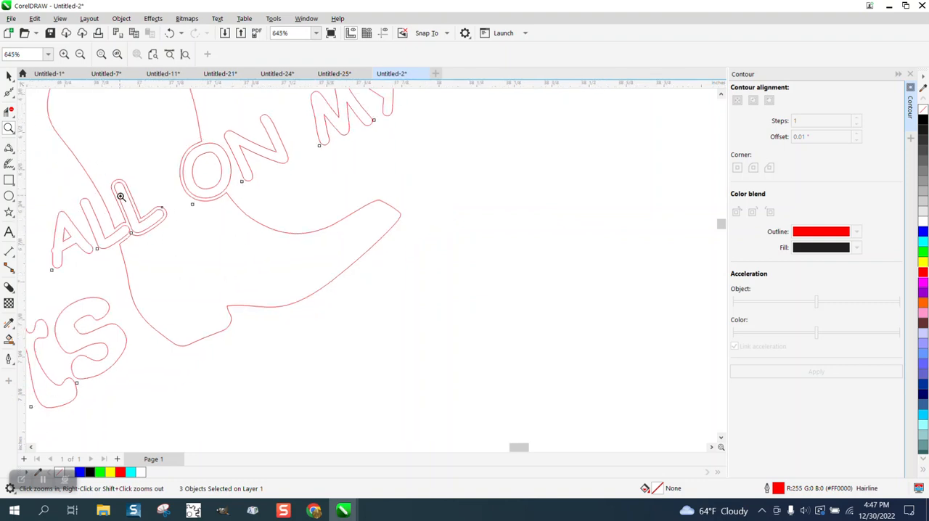
click(10, 340)
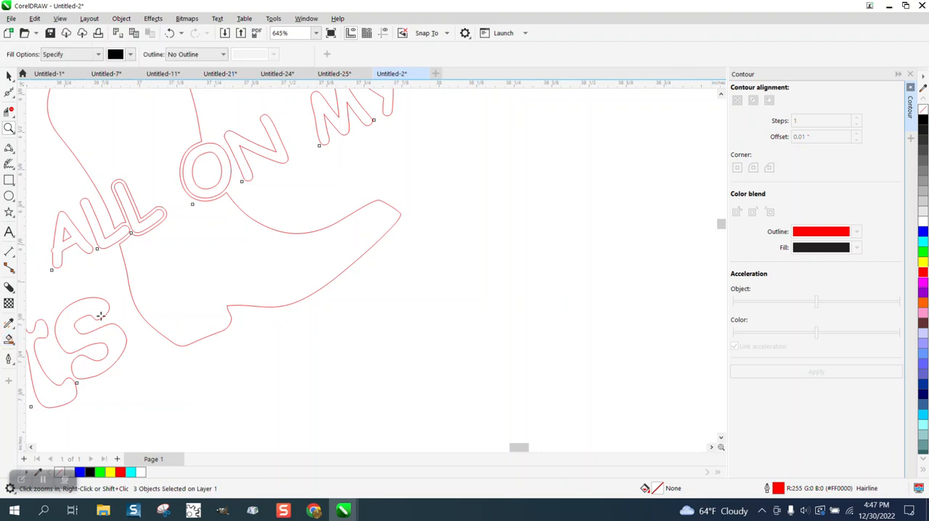
click(179, 283)
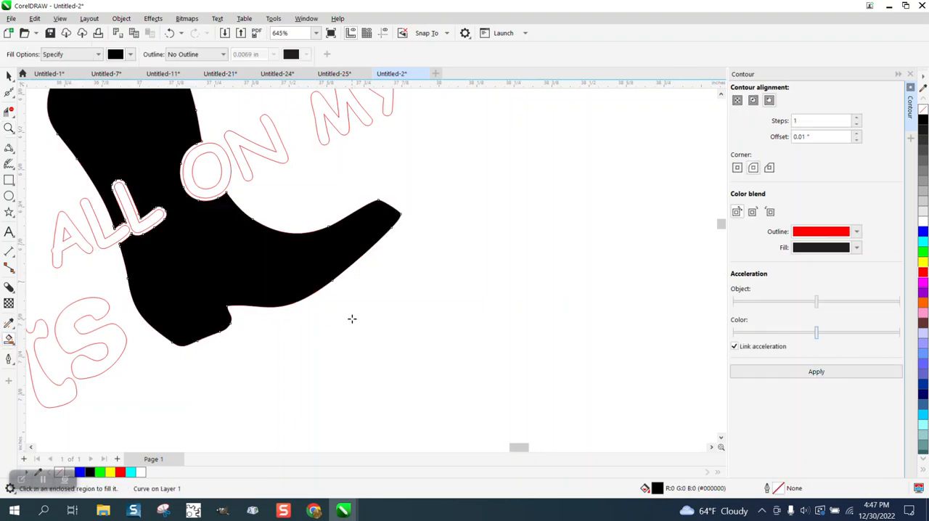
scroll(358, 318, down, 2)
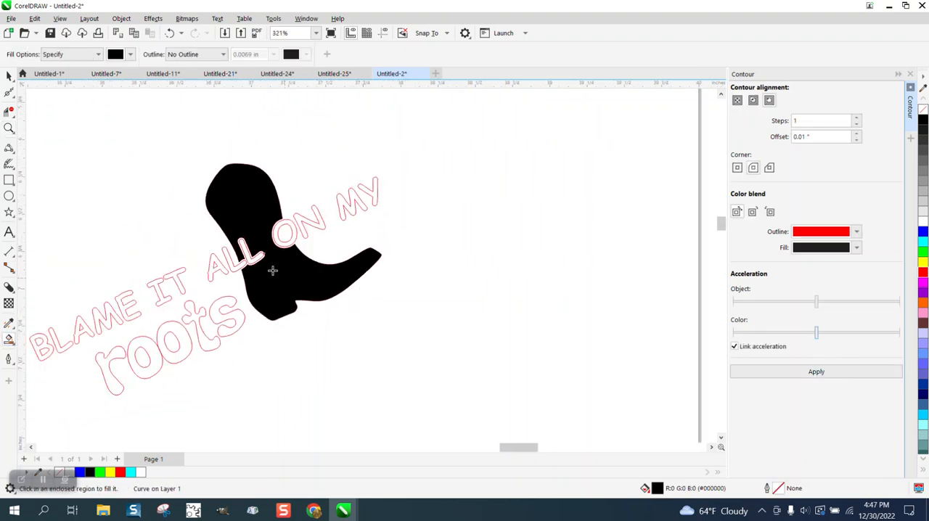
Move the "LITTLE BITTY" hat image to the empty area just below the boot artwork
click(8, 75)
scroll(441, 206, down, 3)
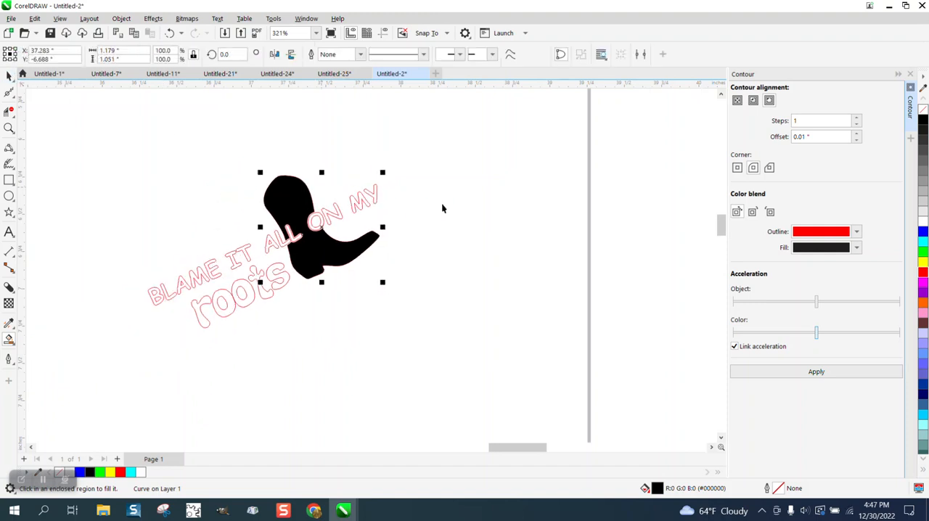
drag(273, 142, 489, 307)
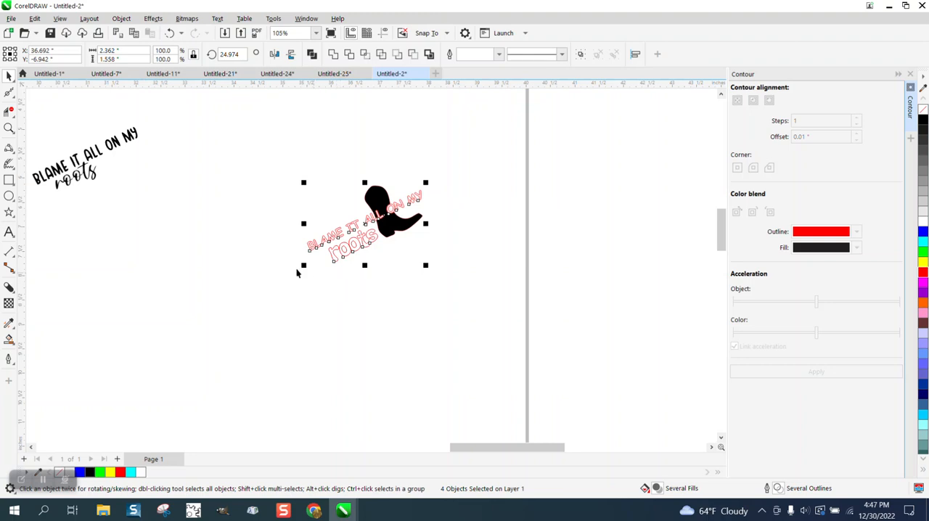
scroll(403, 237, down, 2)
scroll(411, 232, down, 1)
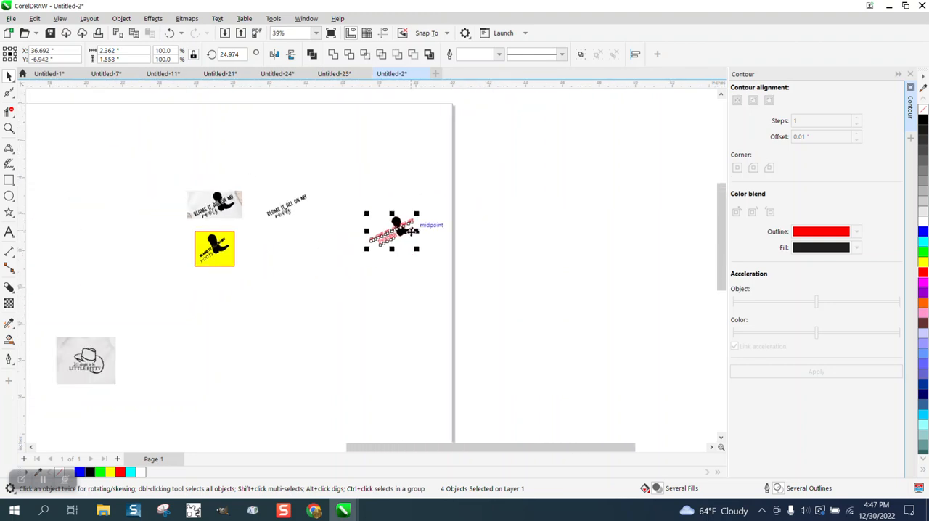
drag(100, 368, 329, 297)
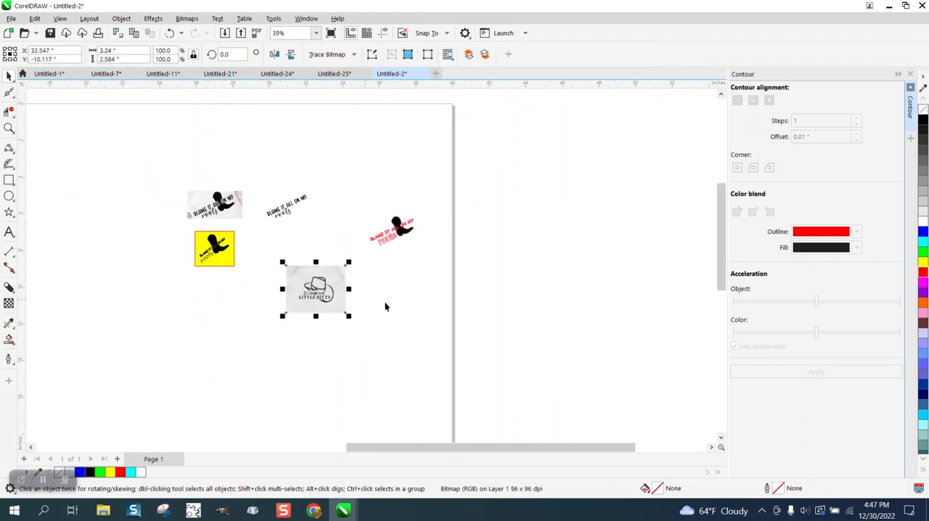